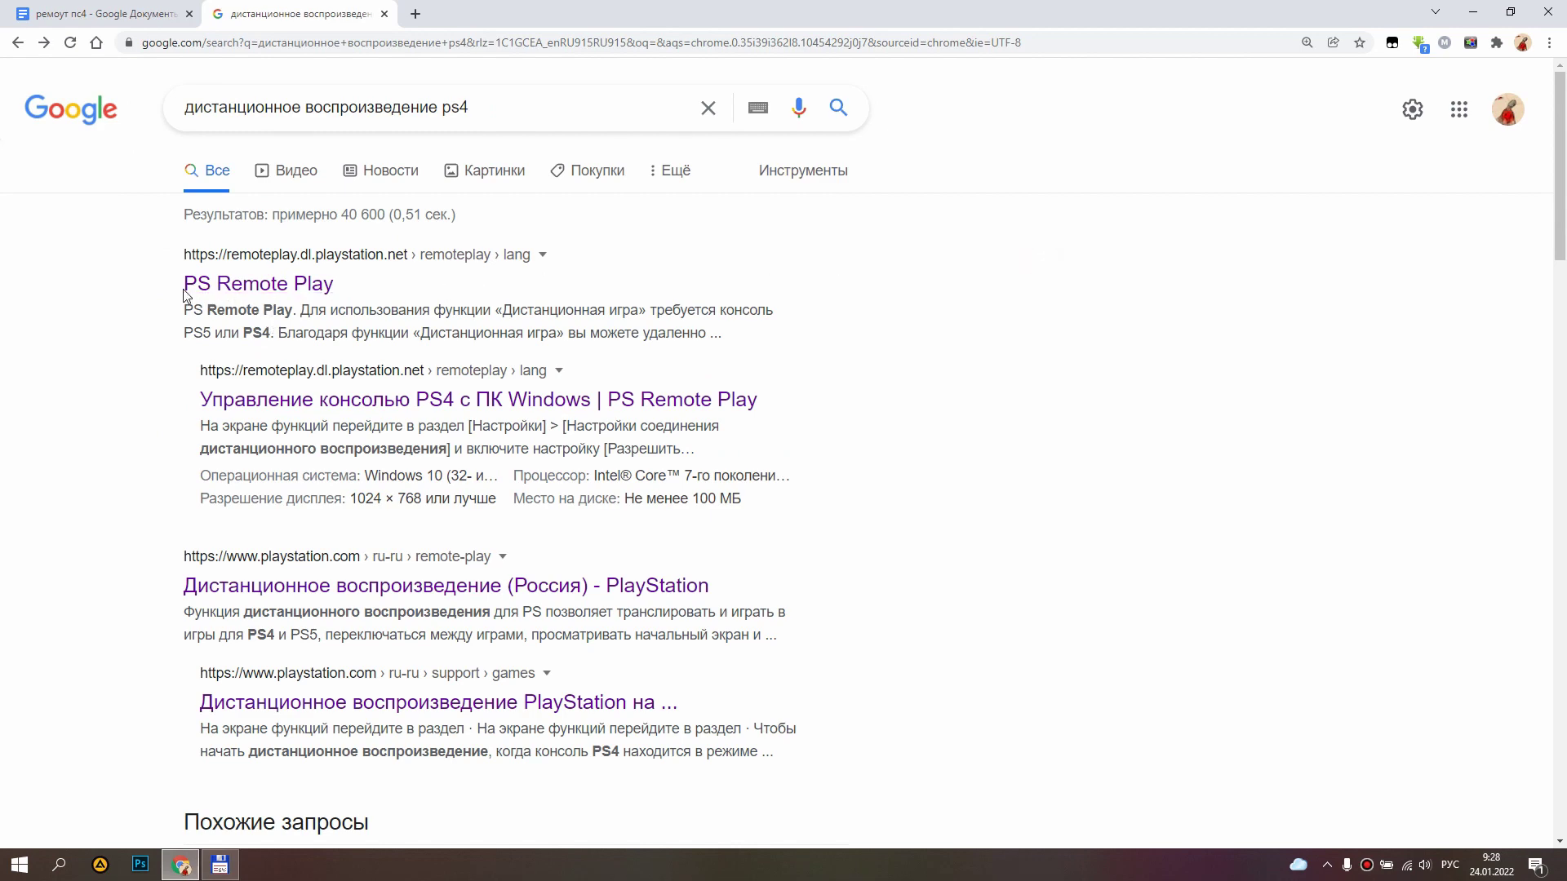
Open the PS Remote Play site's 'Управление консолью PS4 с ПК Windows' guide, scrolled to 'Установка приложения'.
click(293, 295)
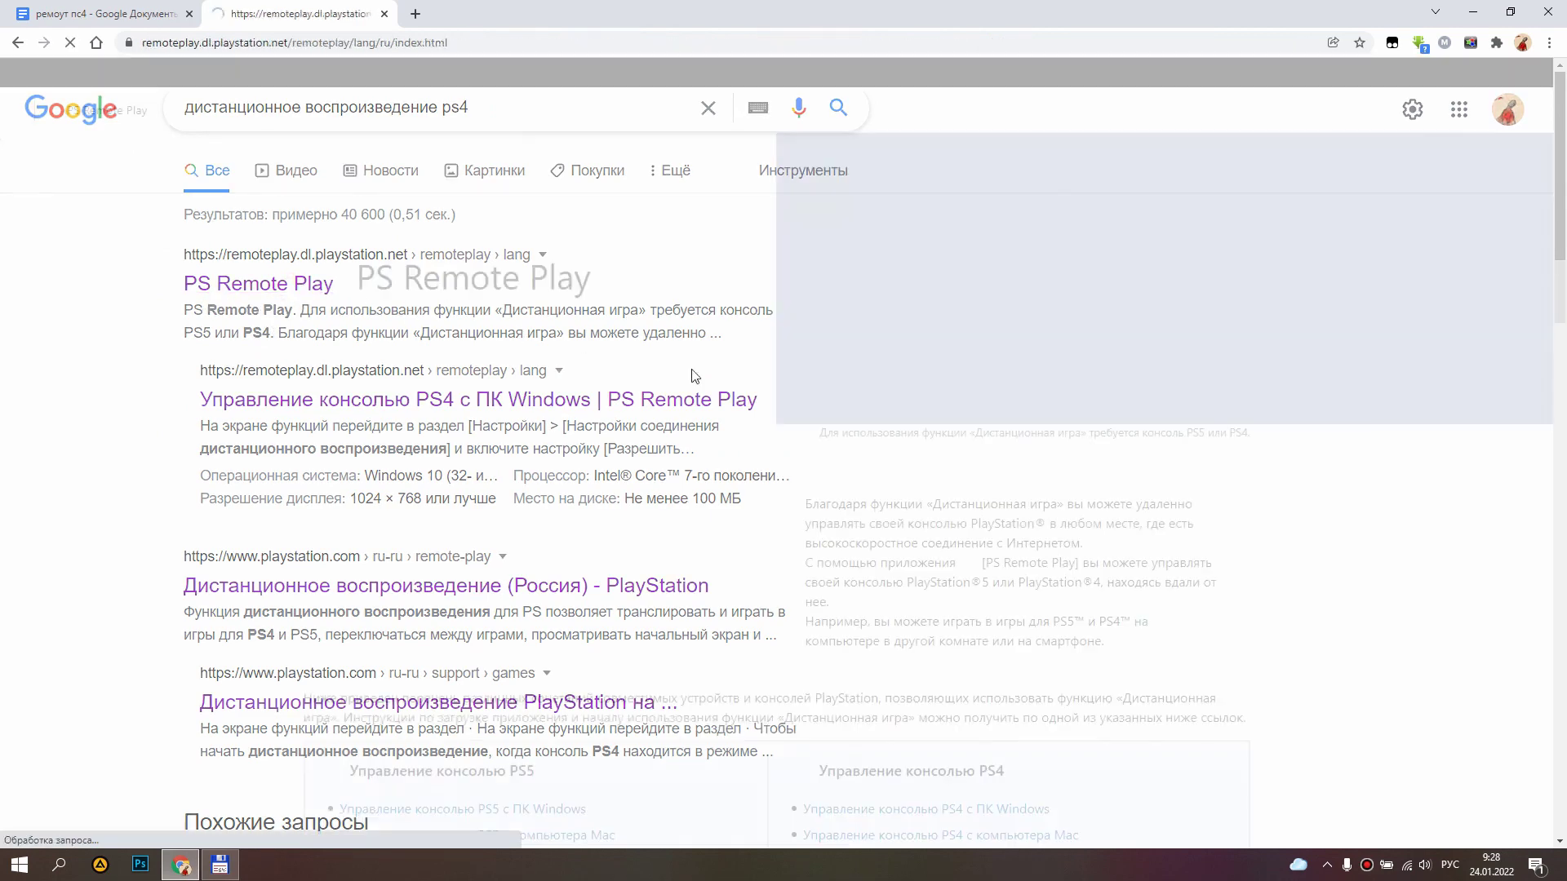
scroll(895, 453, down, 2)
scroll(895, 453, down, 1)
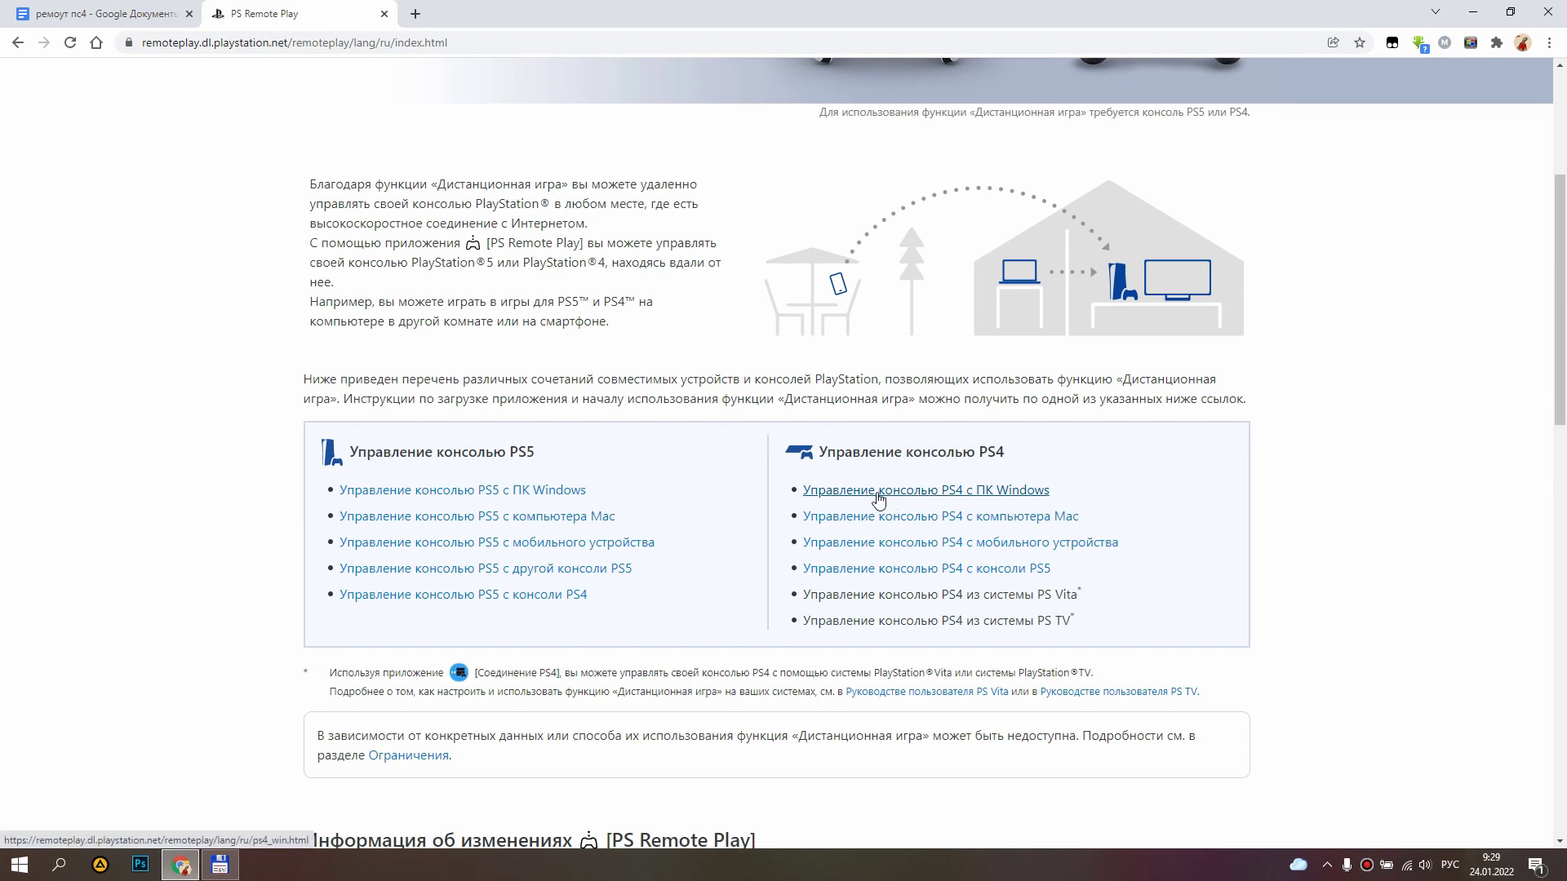
click(878, 492)
scroll(601, 645, down, 5)
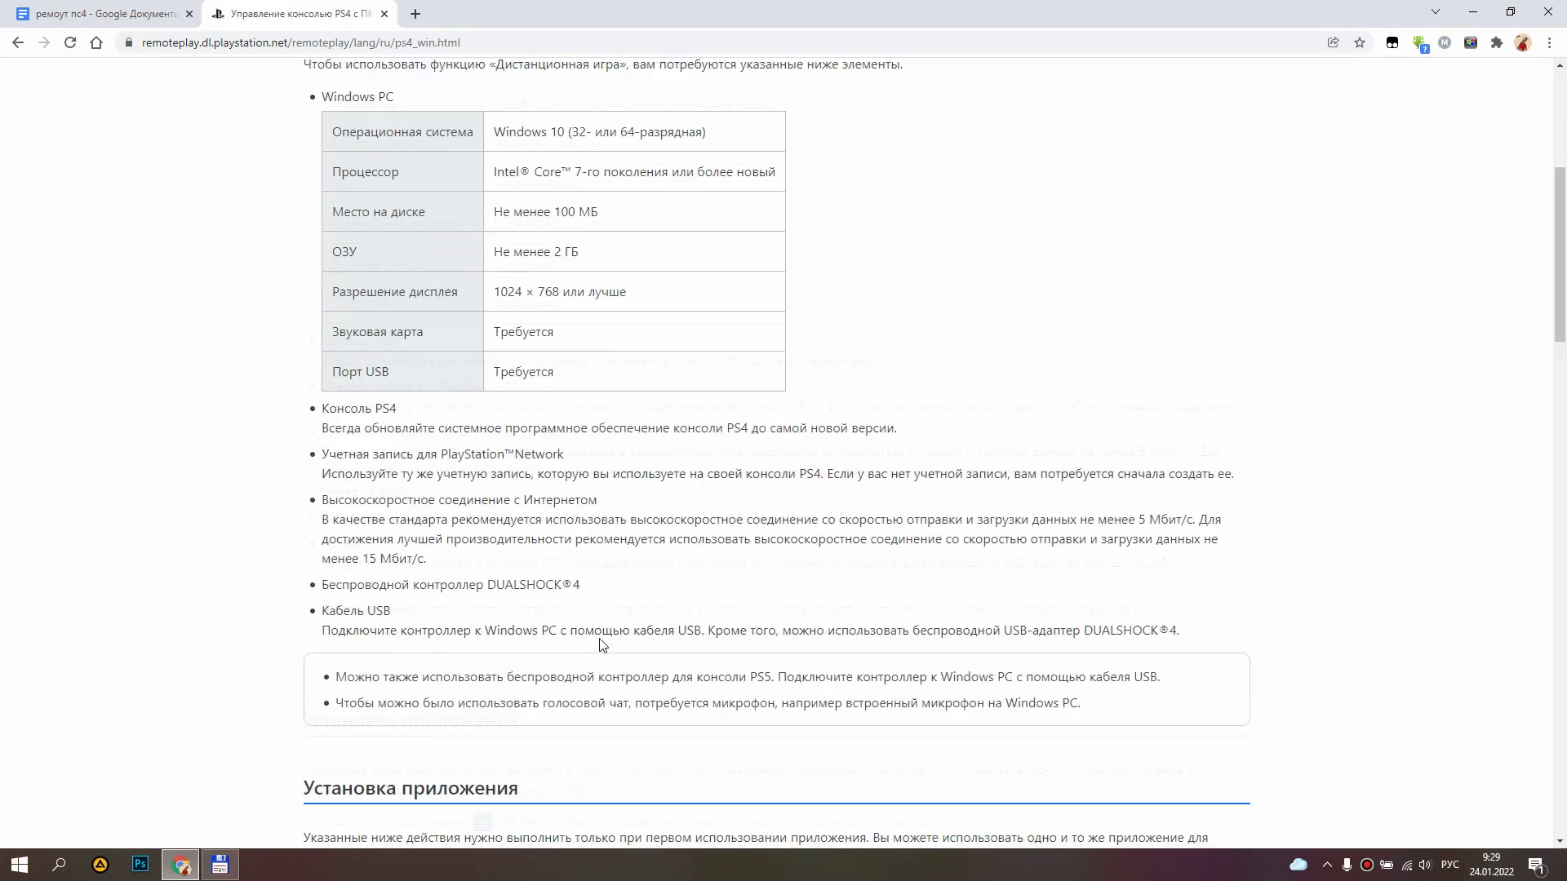
scroll(602, 644, down, 7)
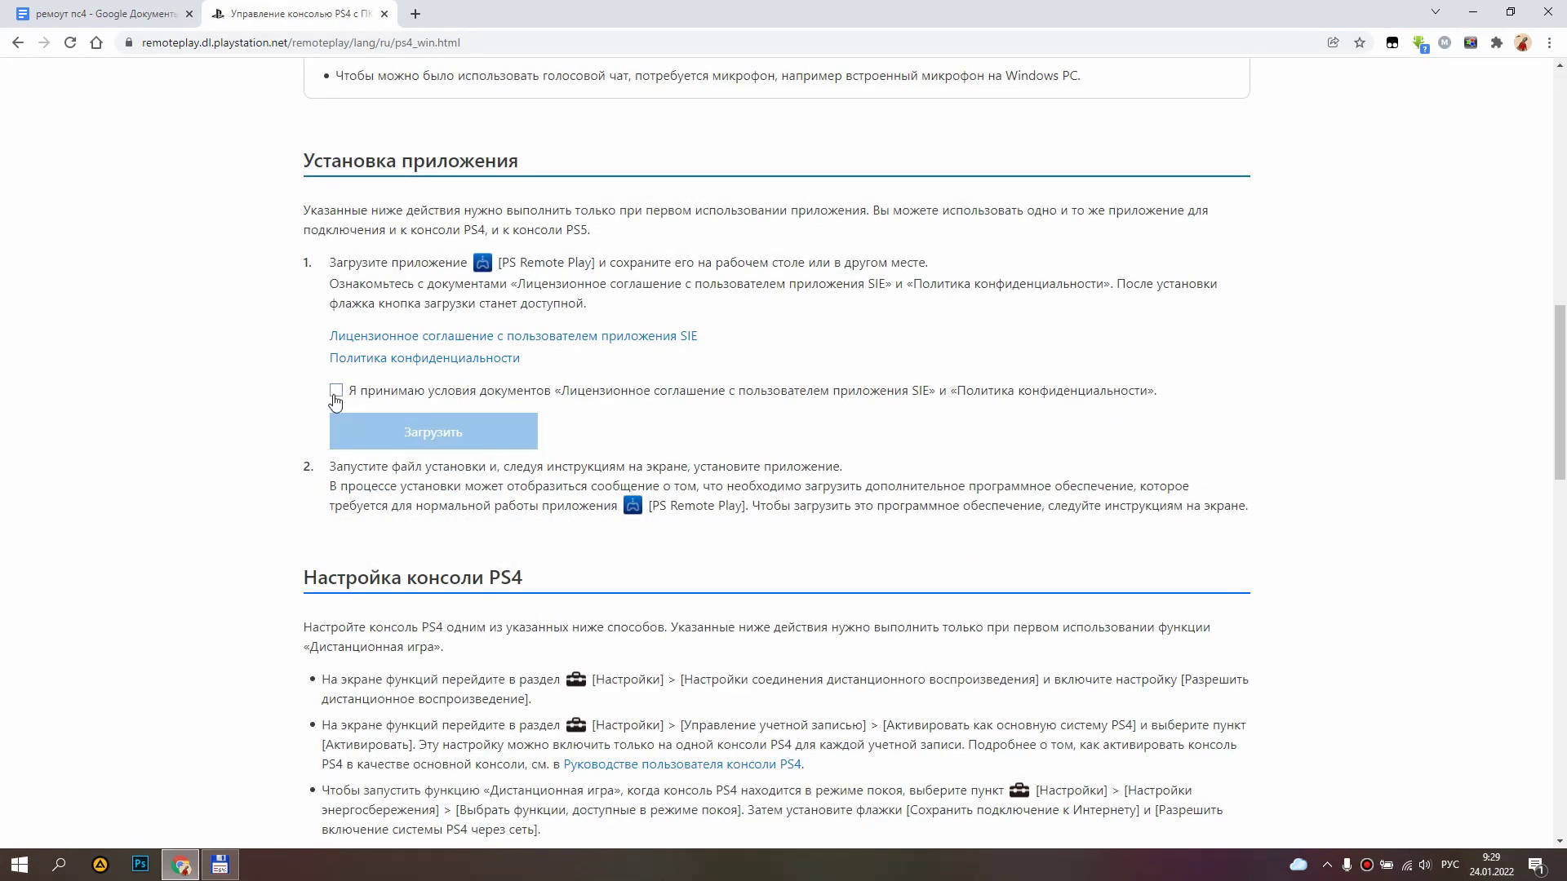
Accept the licence terms, download the PS Remote Play installer to the Desktop, and launch the app.
click(336, 394)
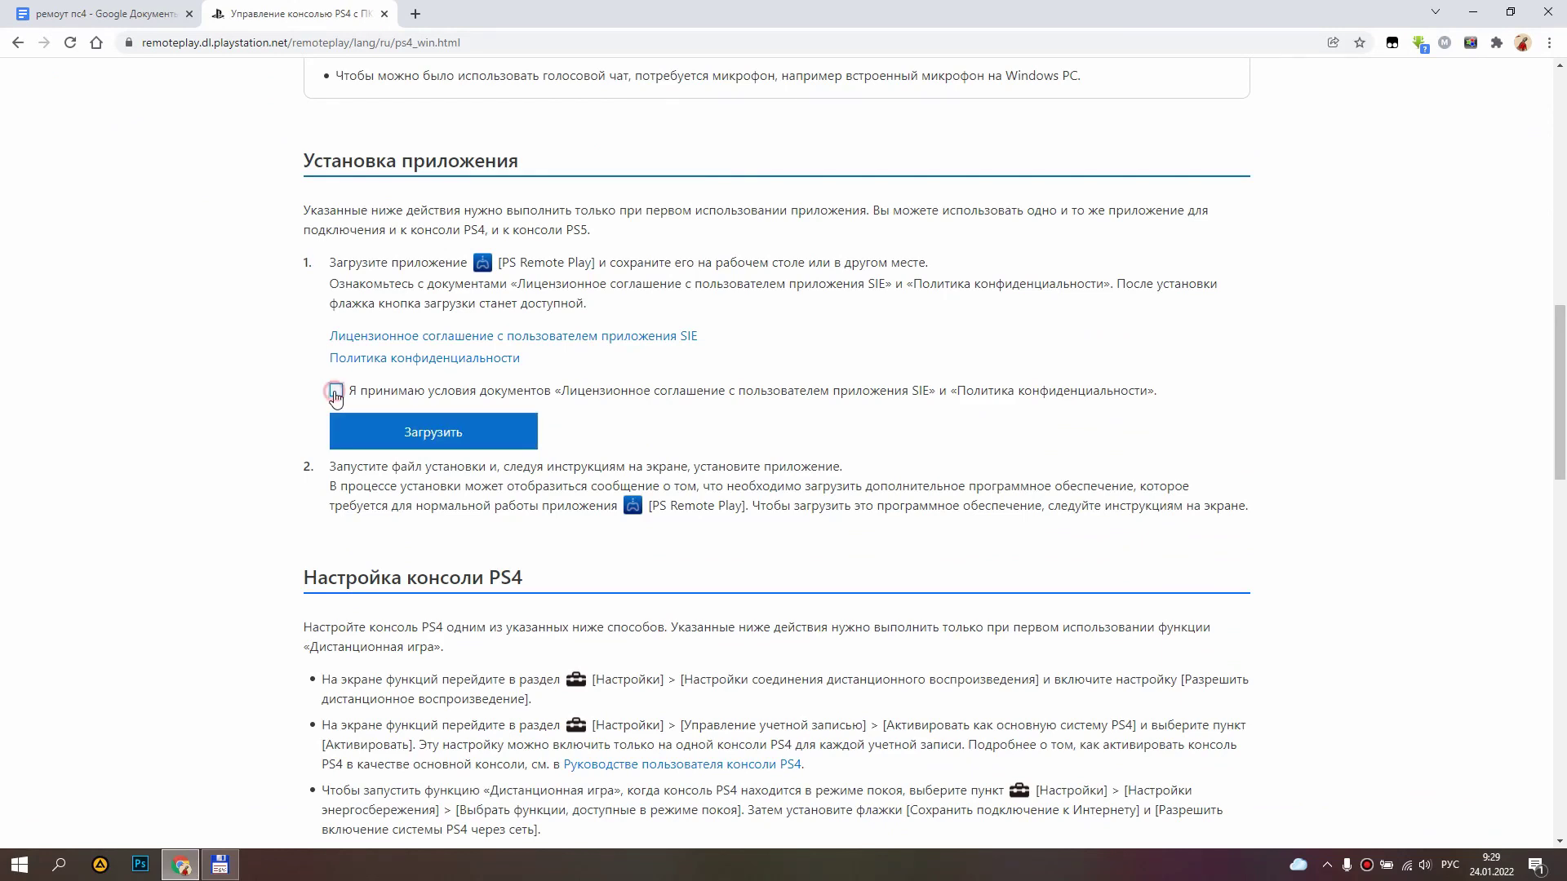
click(433, 441)
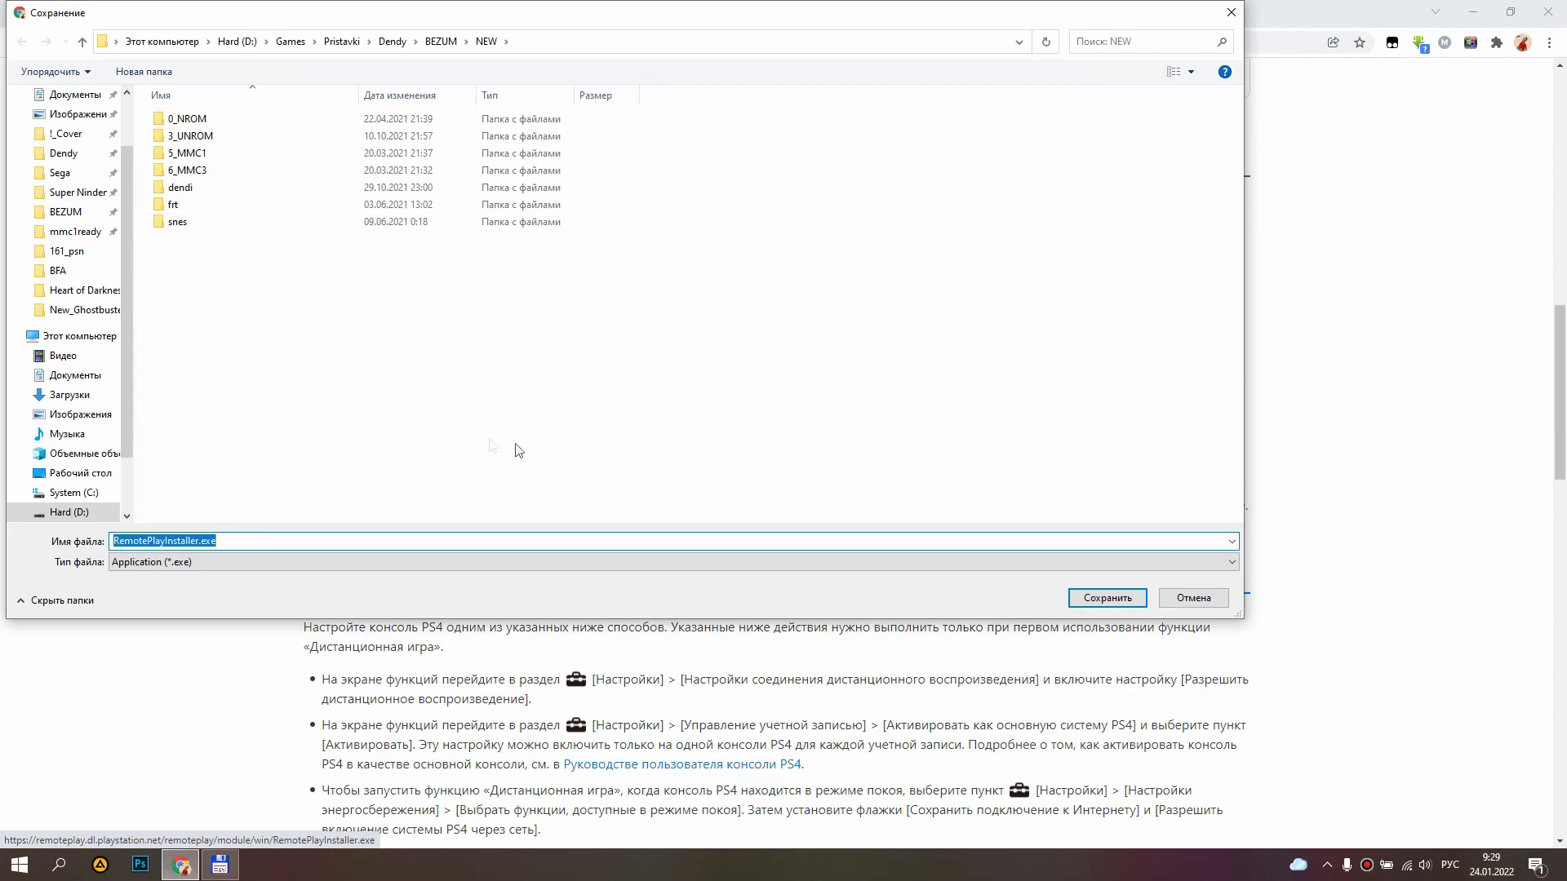
click(75, 473)
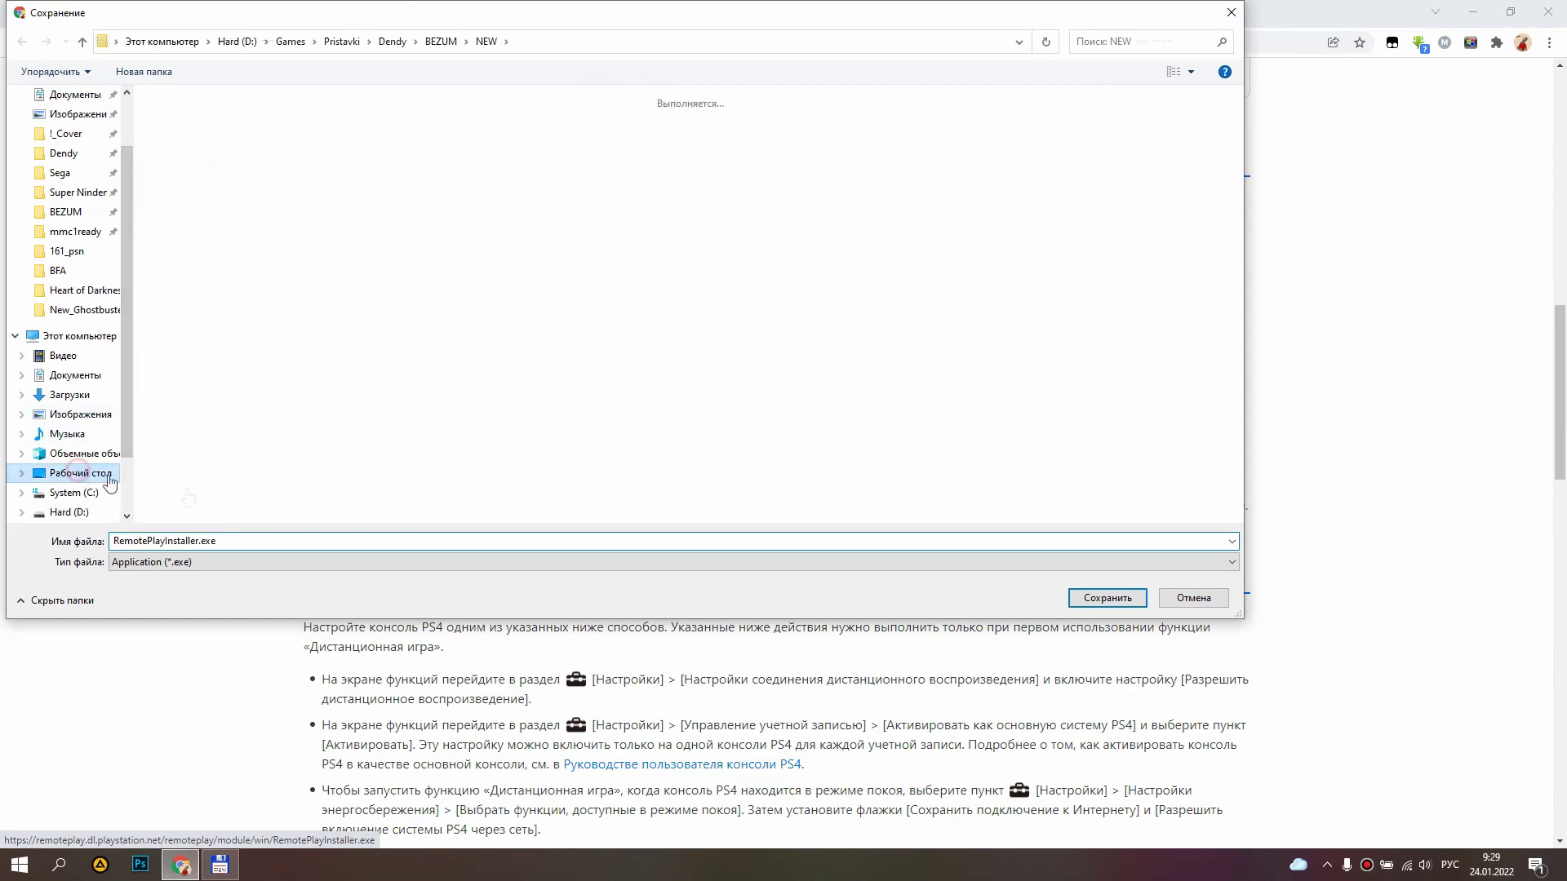
click(1188, 600)
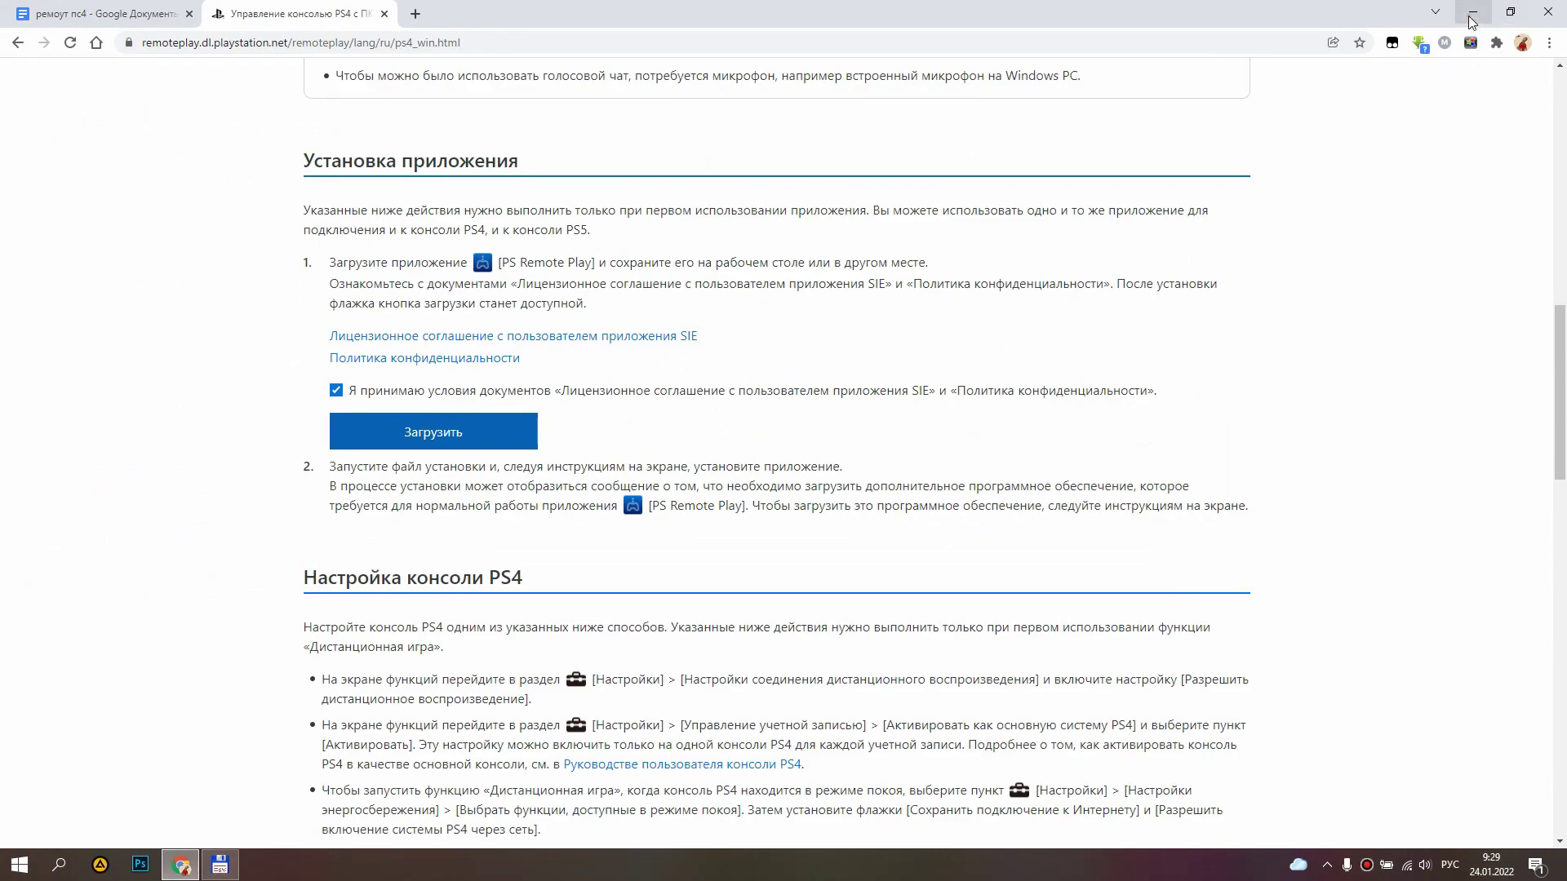
click(1471, 21)
drag(1415, 127, 1554, 33)
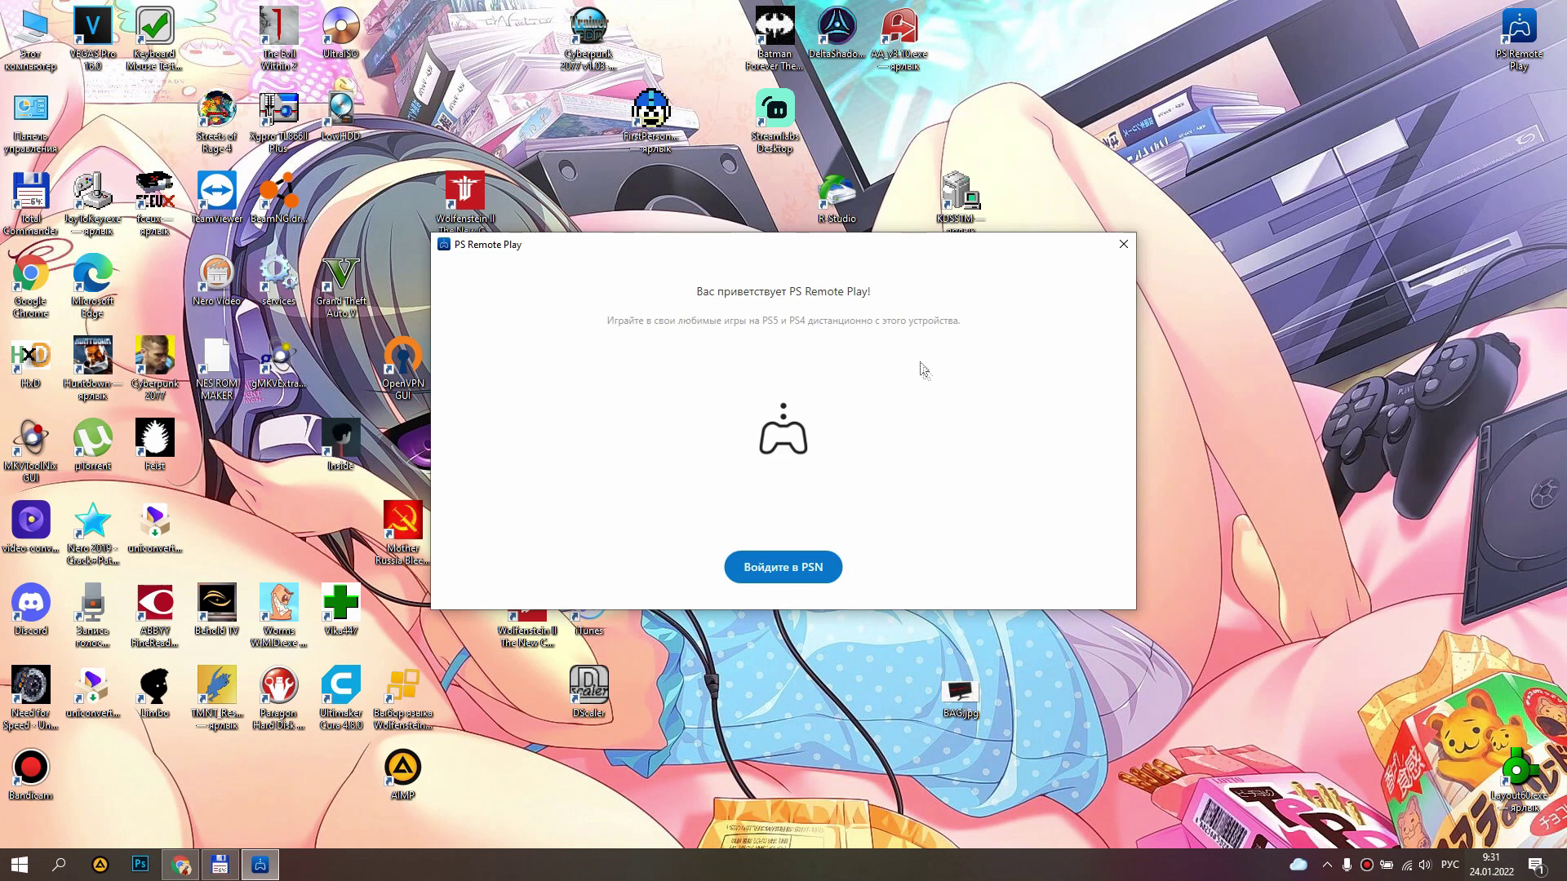
Sign in to PlayStation Network with the account's sign-in ID and password.
click(783, 569)
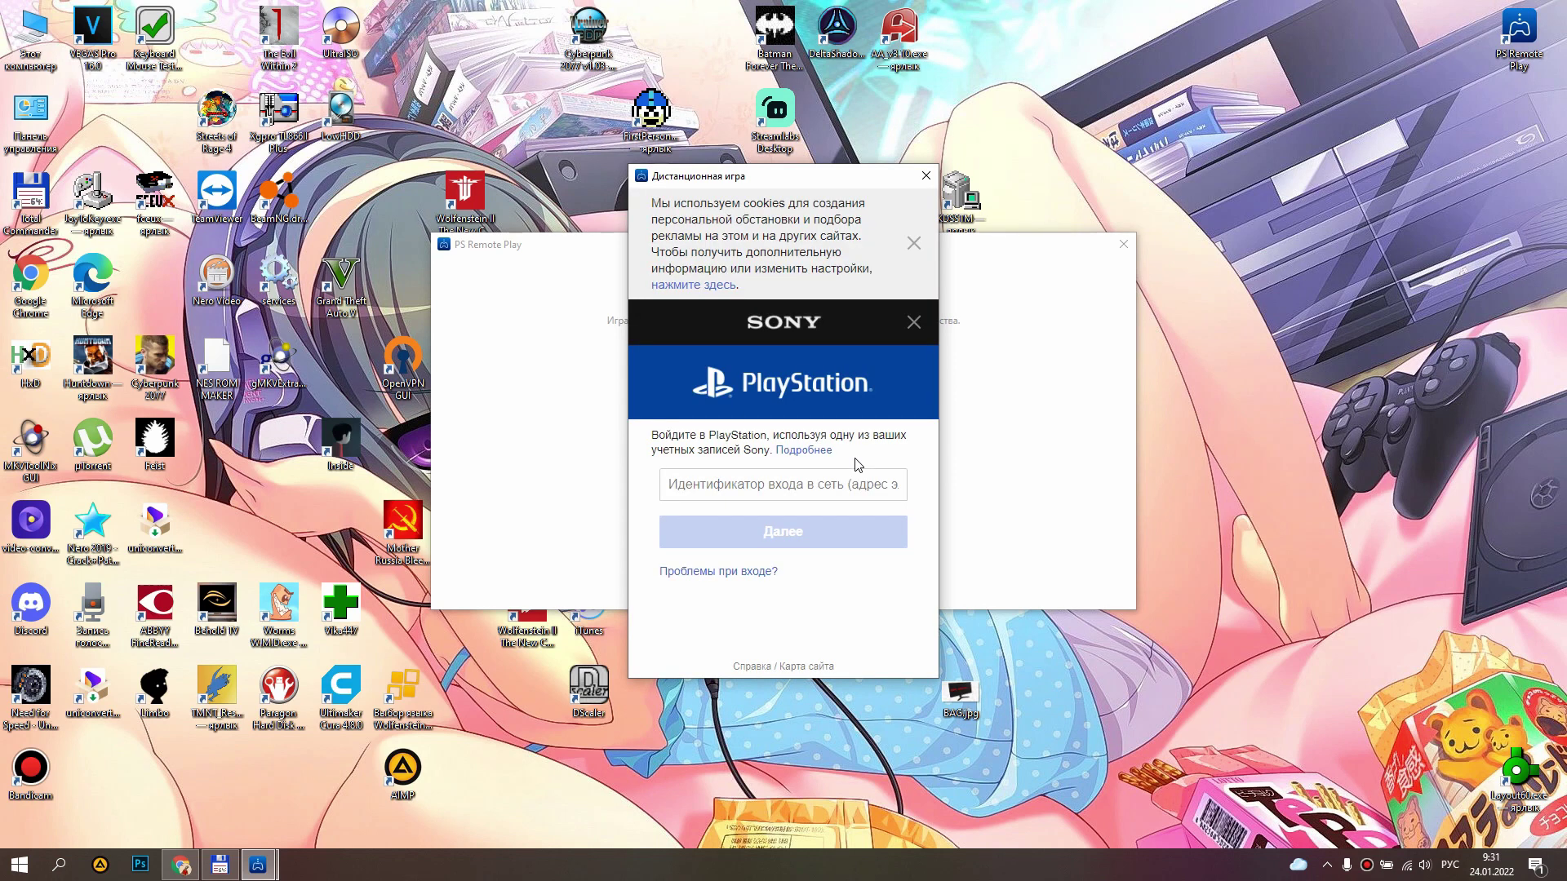
click(802, 487)
key(alt+shift)
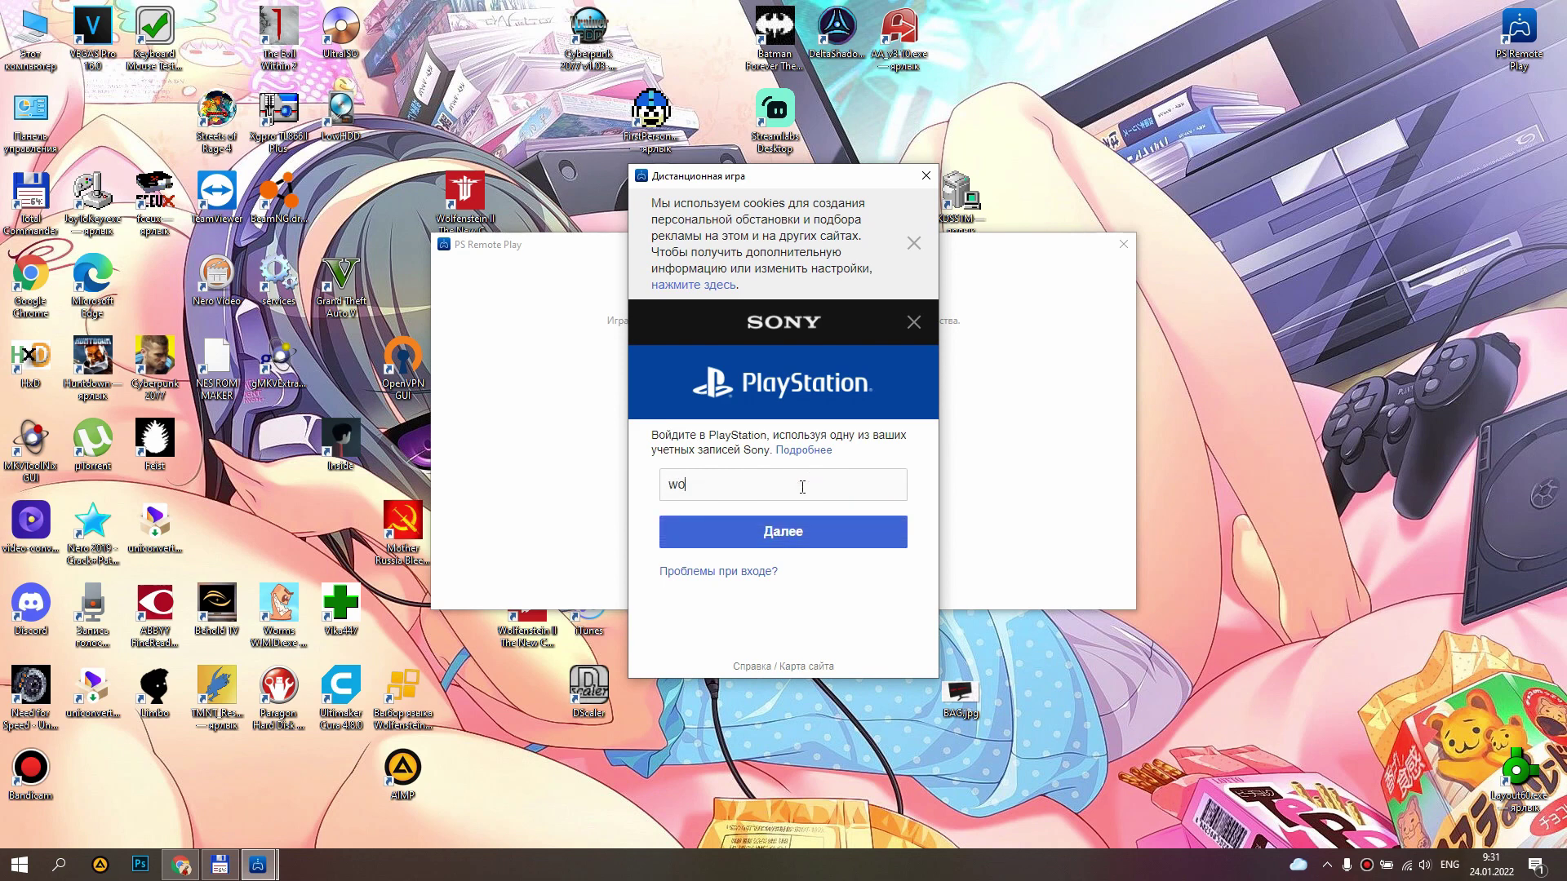
key(Return)
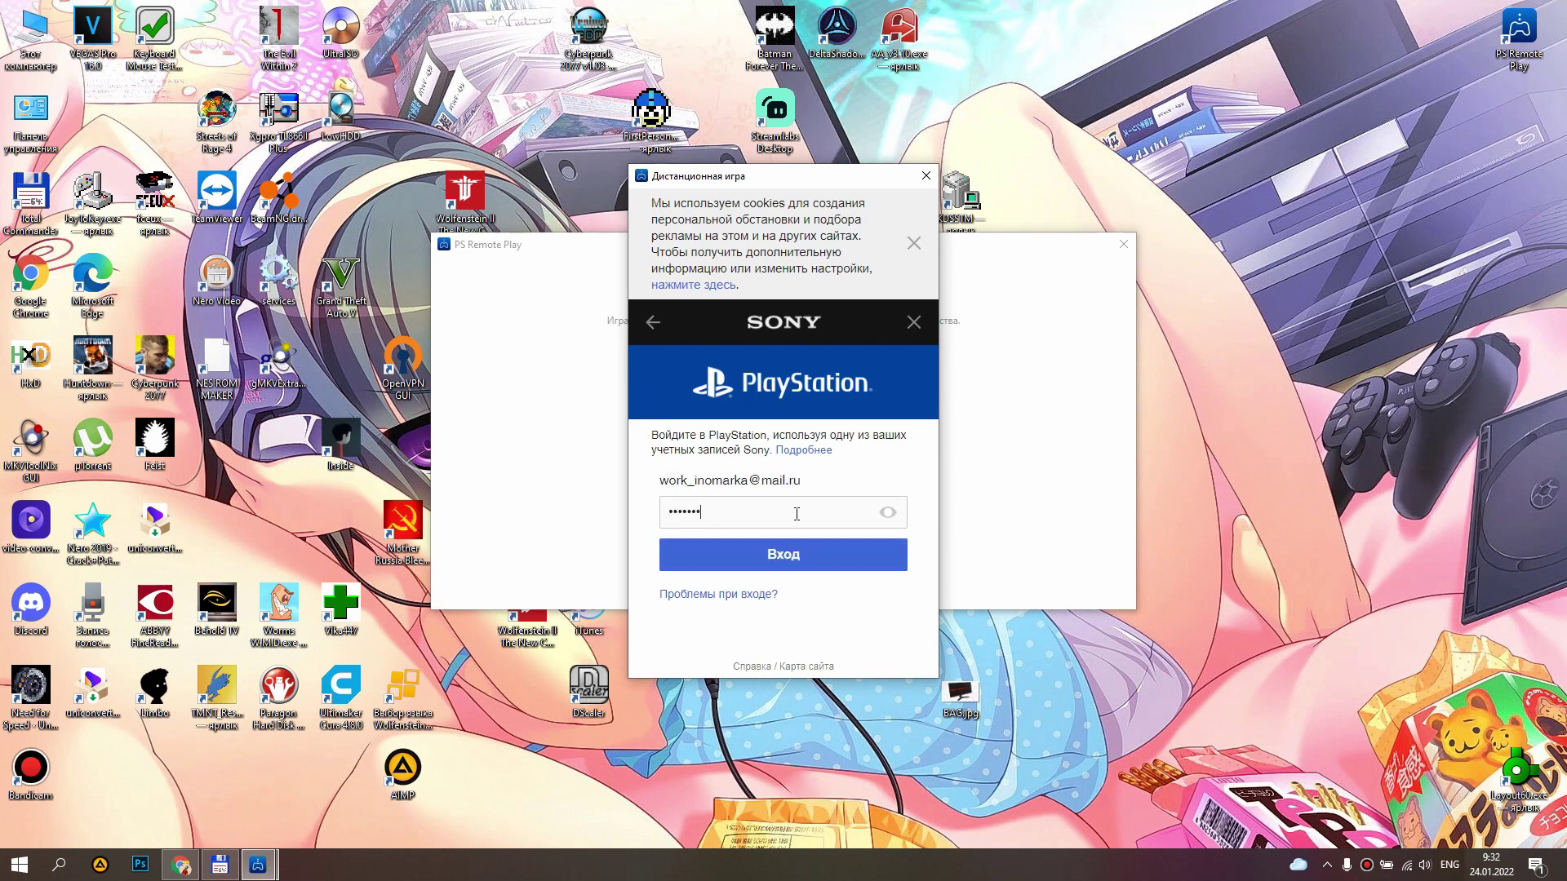
click(808, 565)
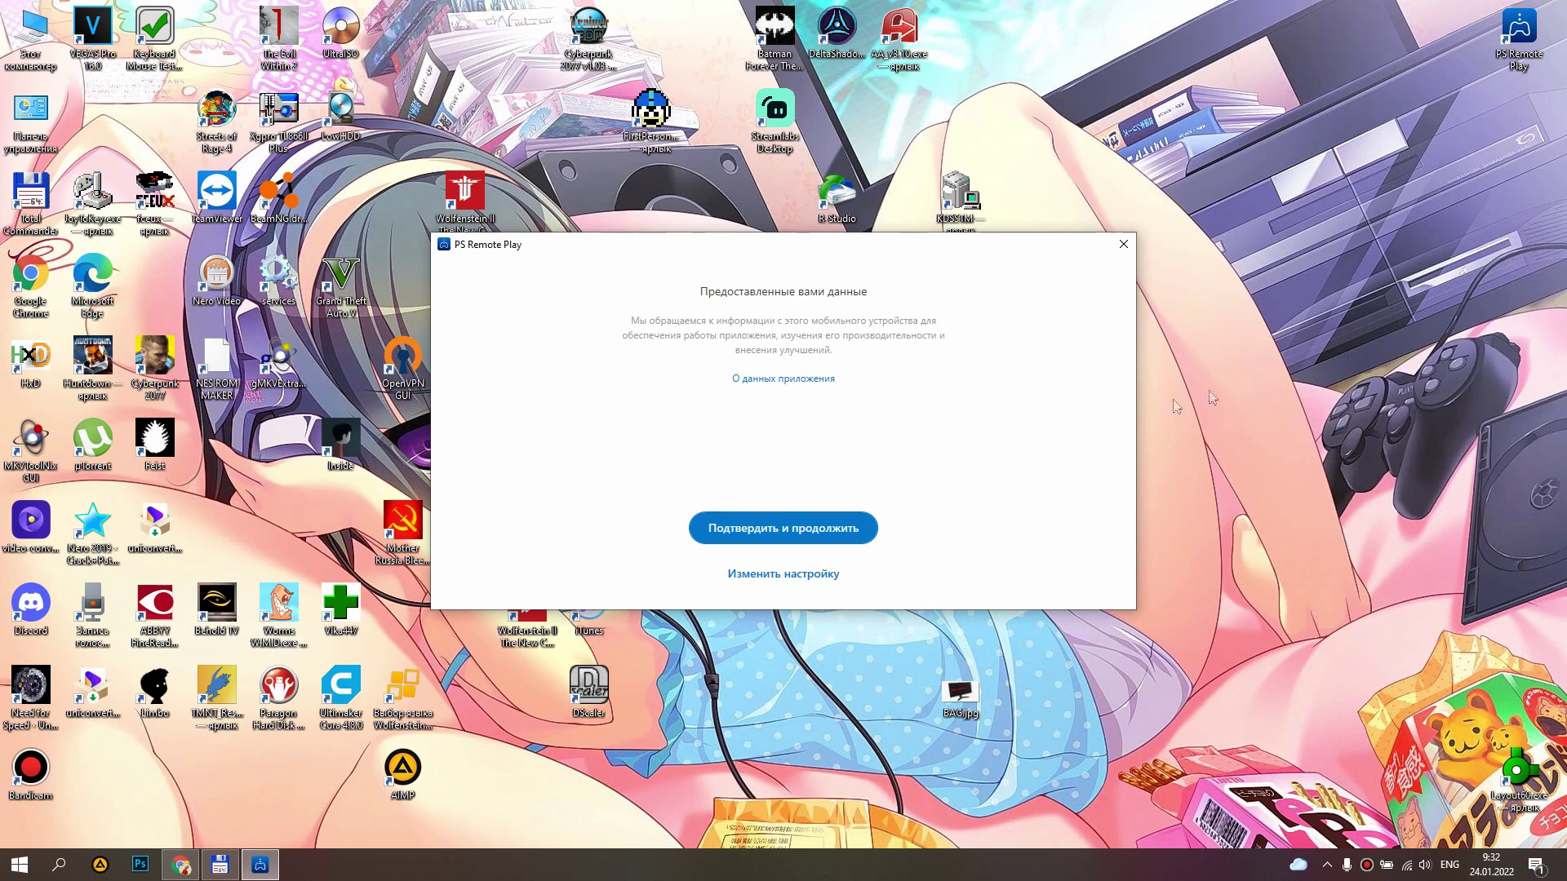
Accept the data notice with 'Подтвердить и продолжить' and open the app's Настройки window.
click(832, 530)
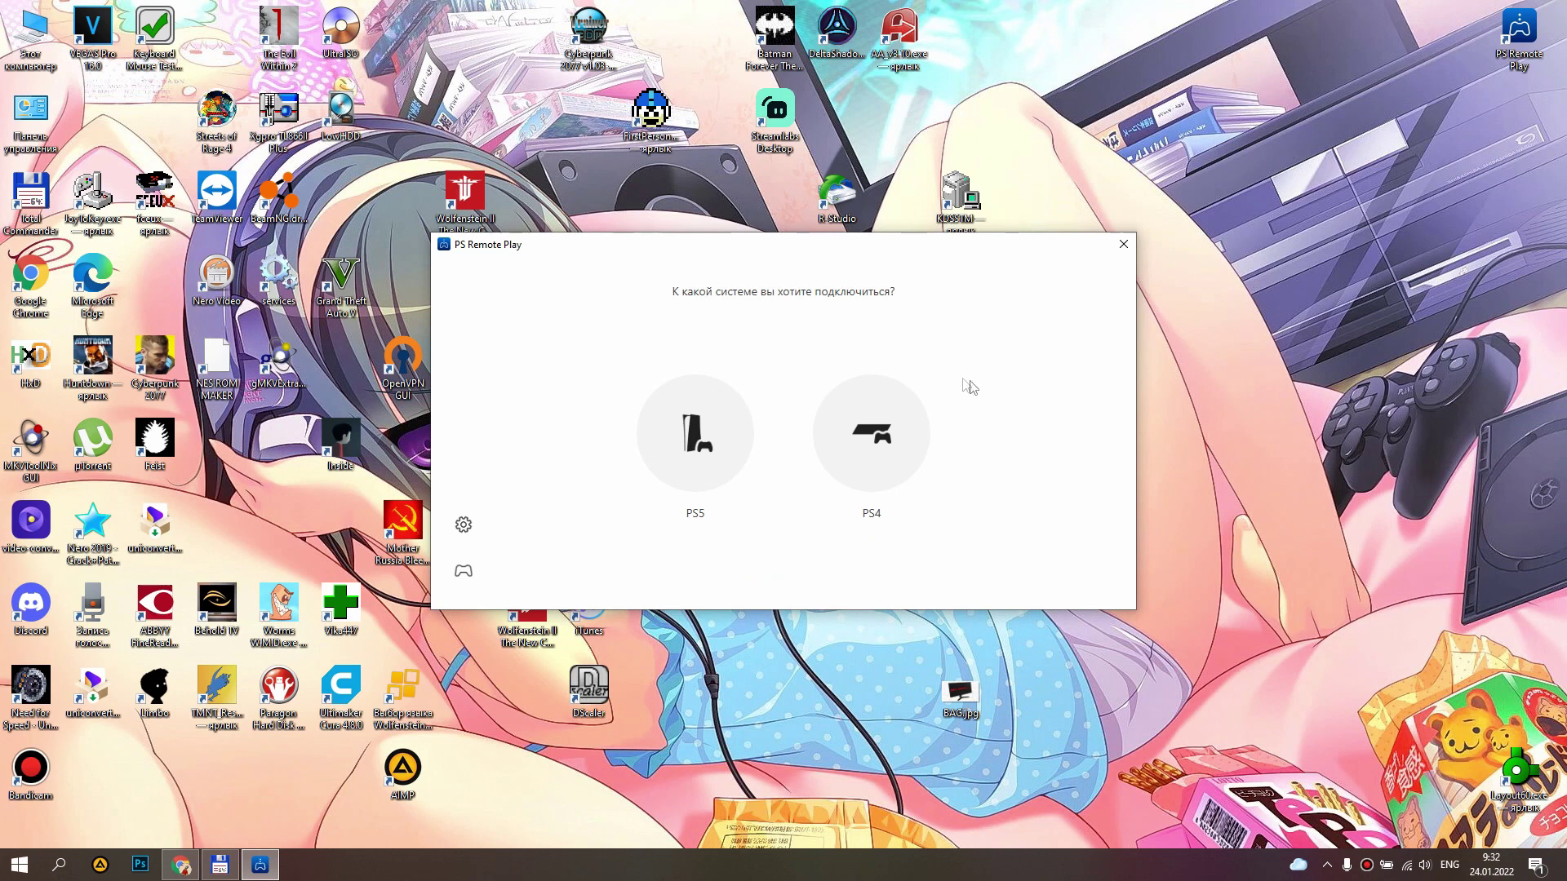
click(464, 525)
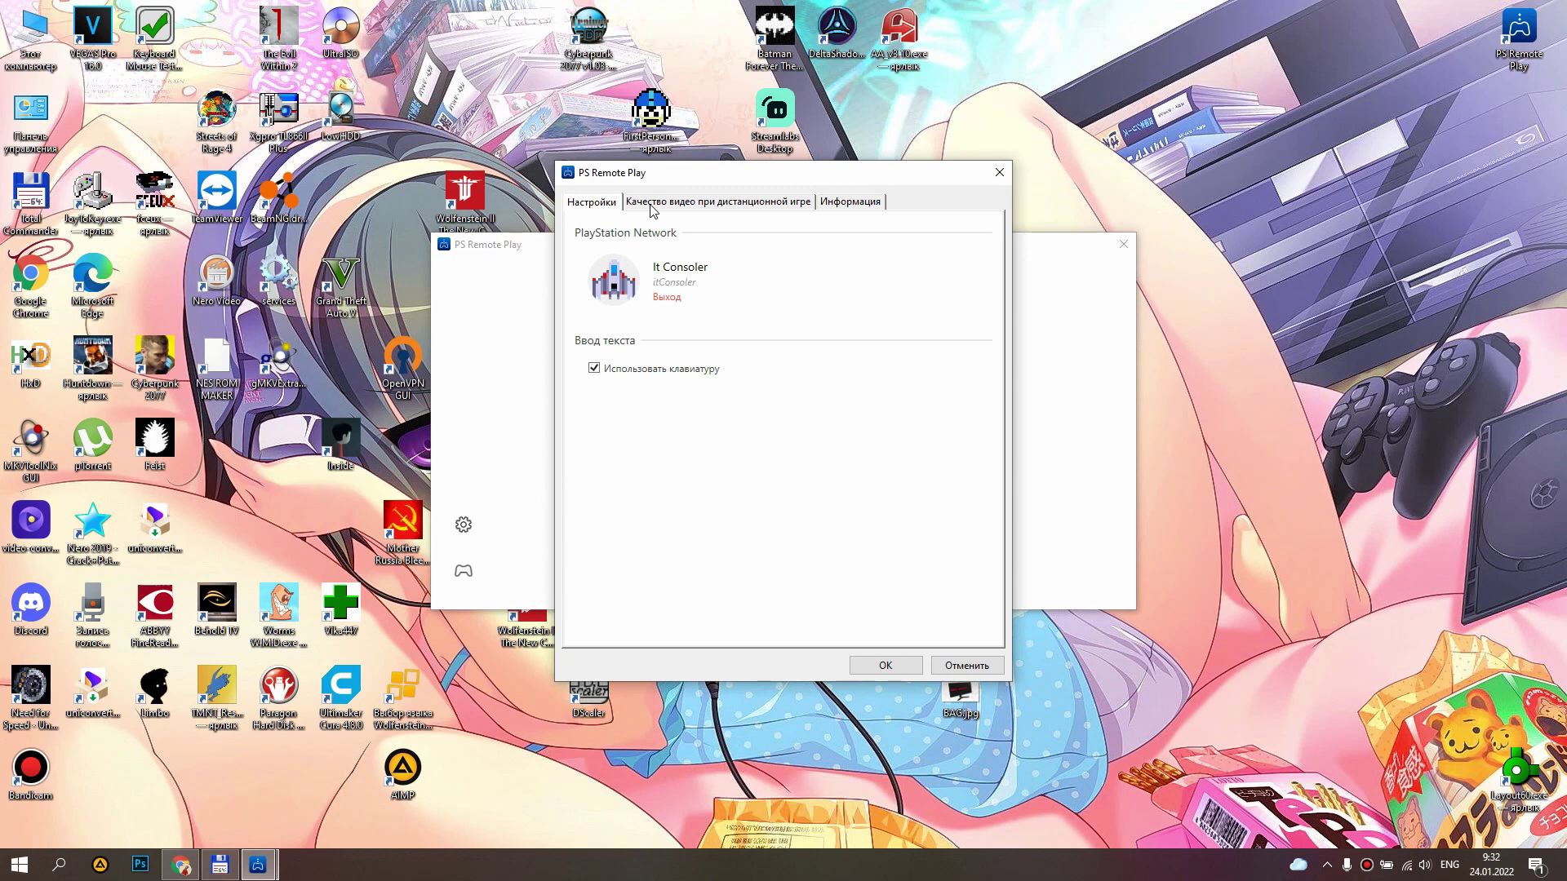
Set PS4 remote play video to 720p resolution with Высокий frame rate and save with OK.
click(652, 206)
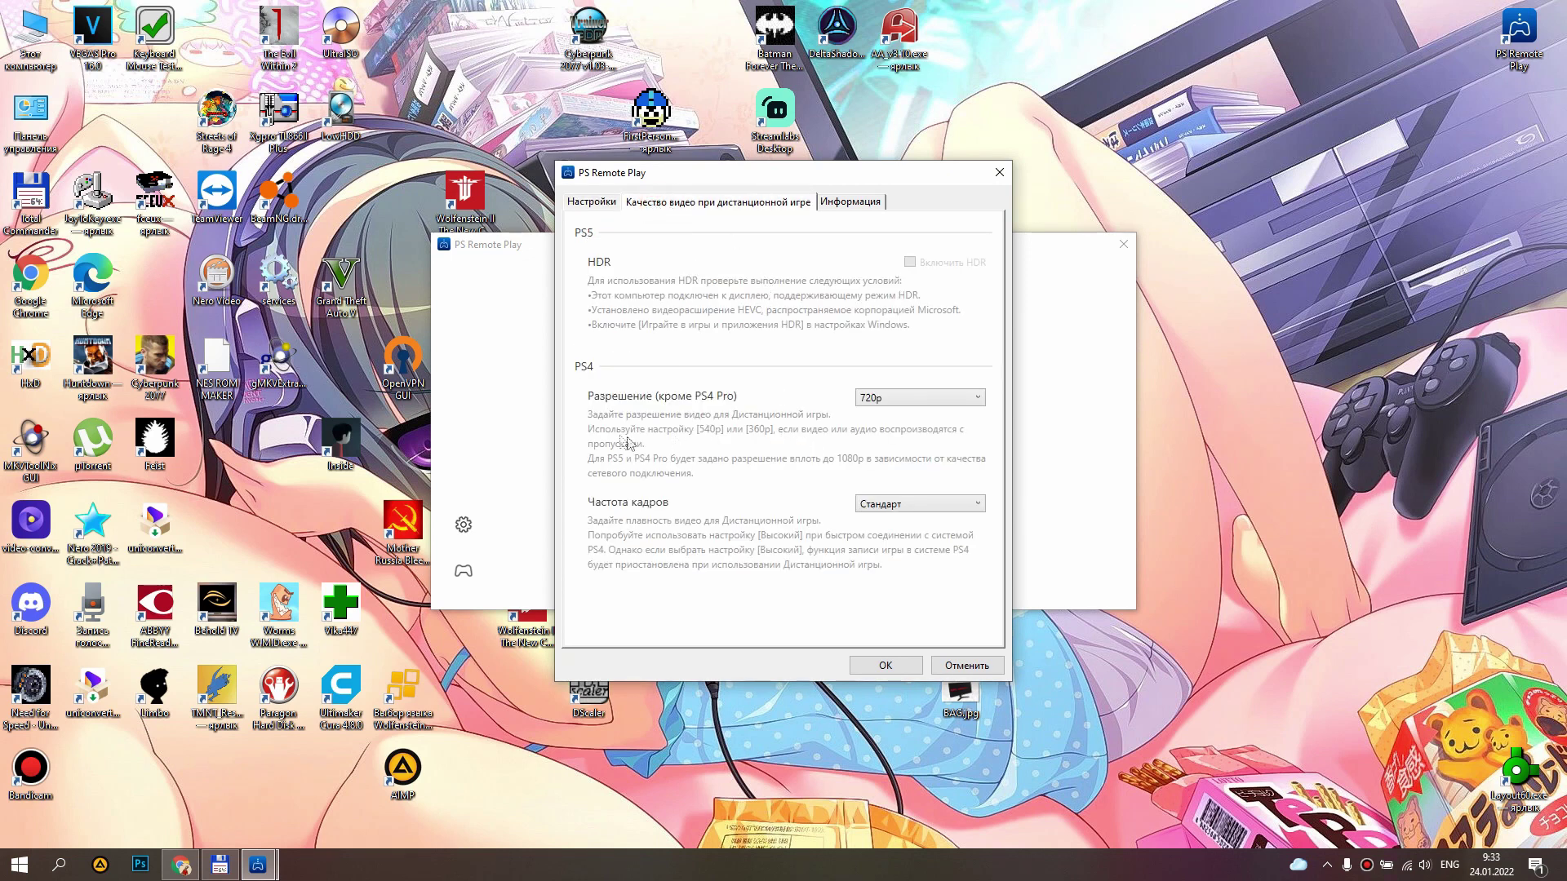
click(884, 402)
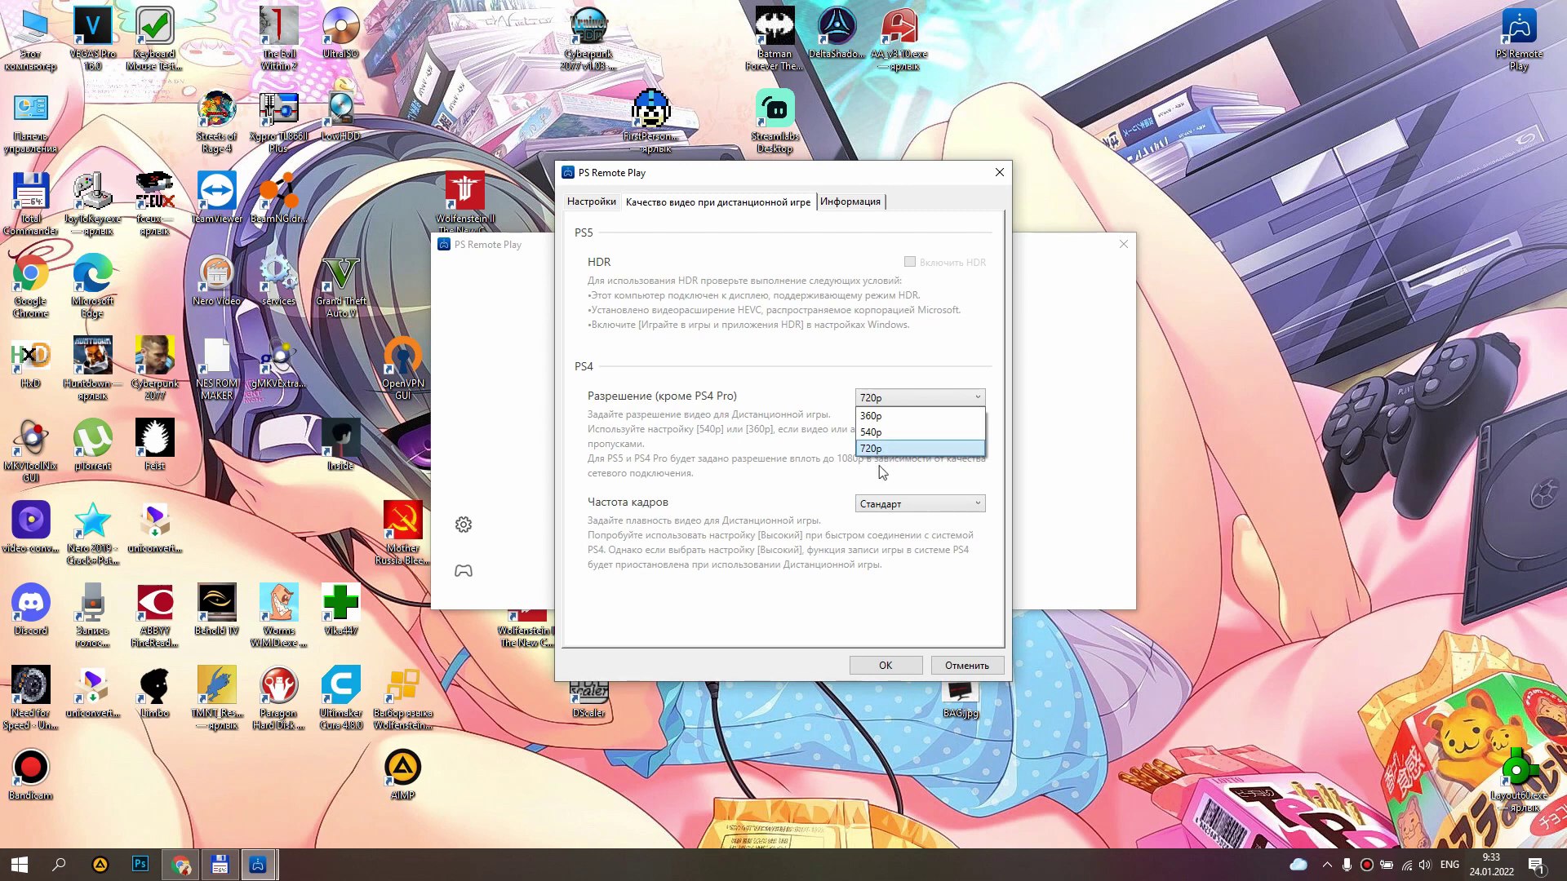
click(881, 471)
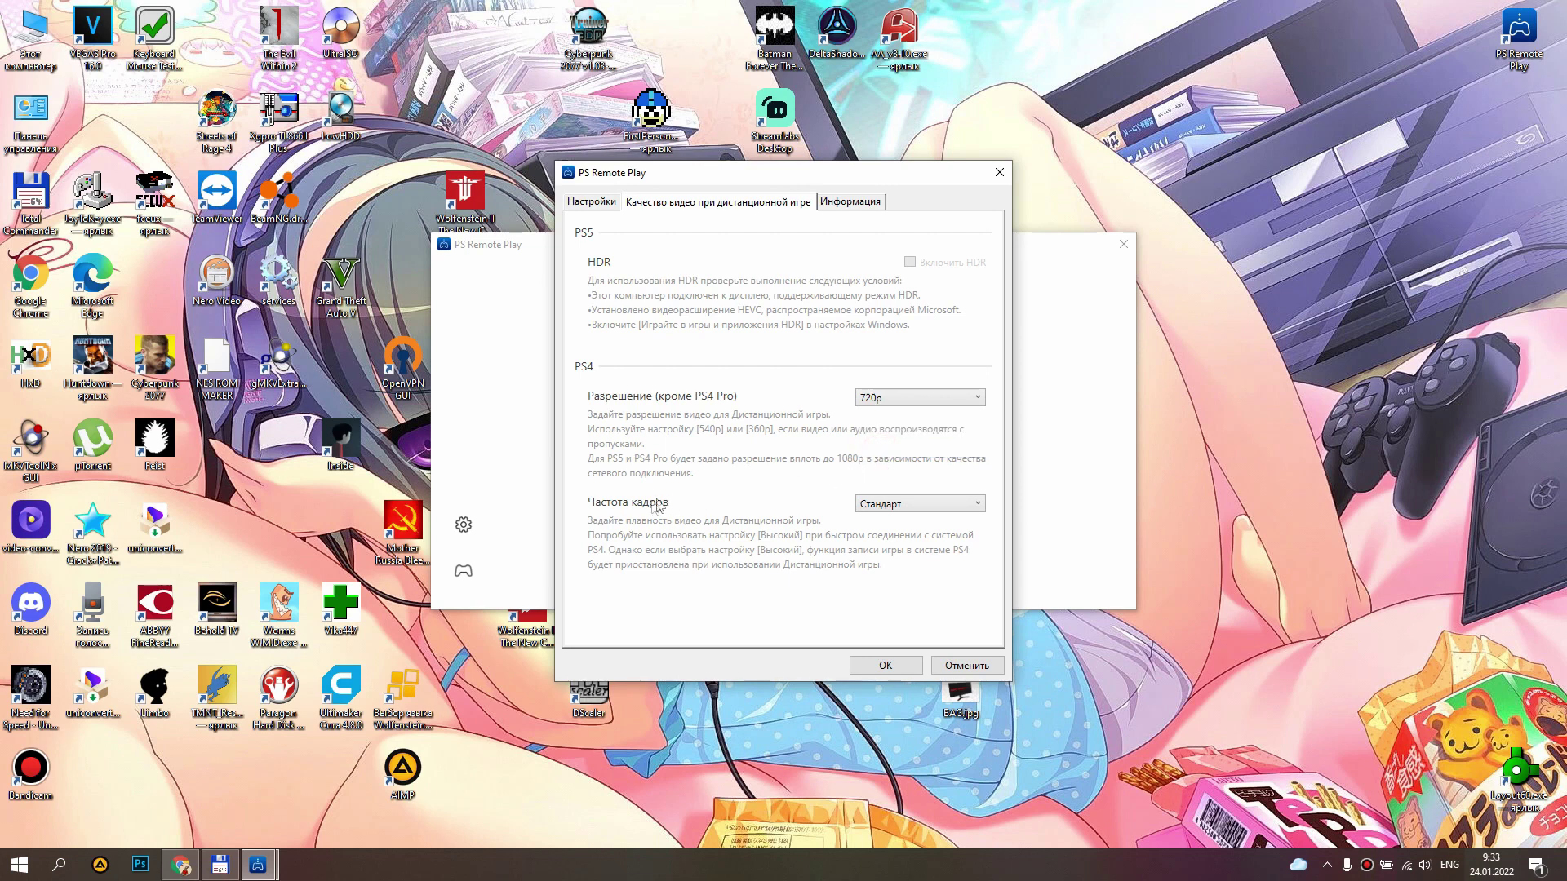
click(888, 504)
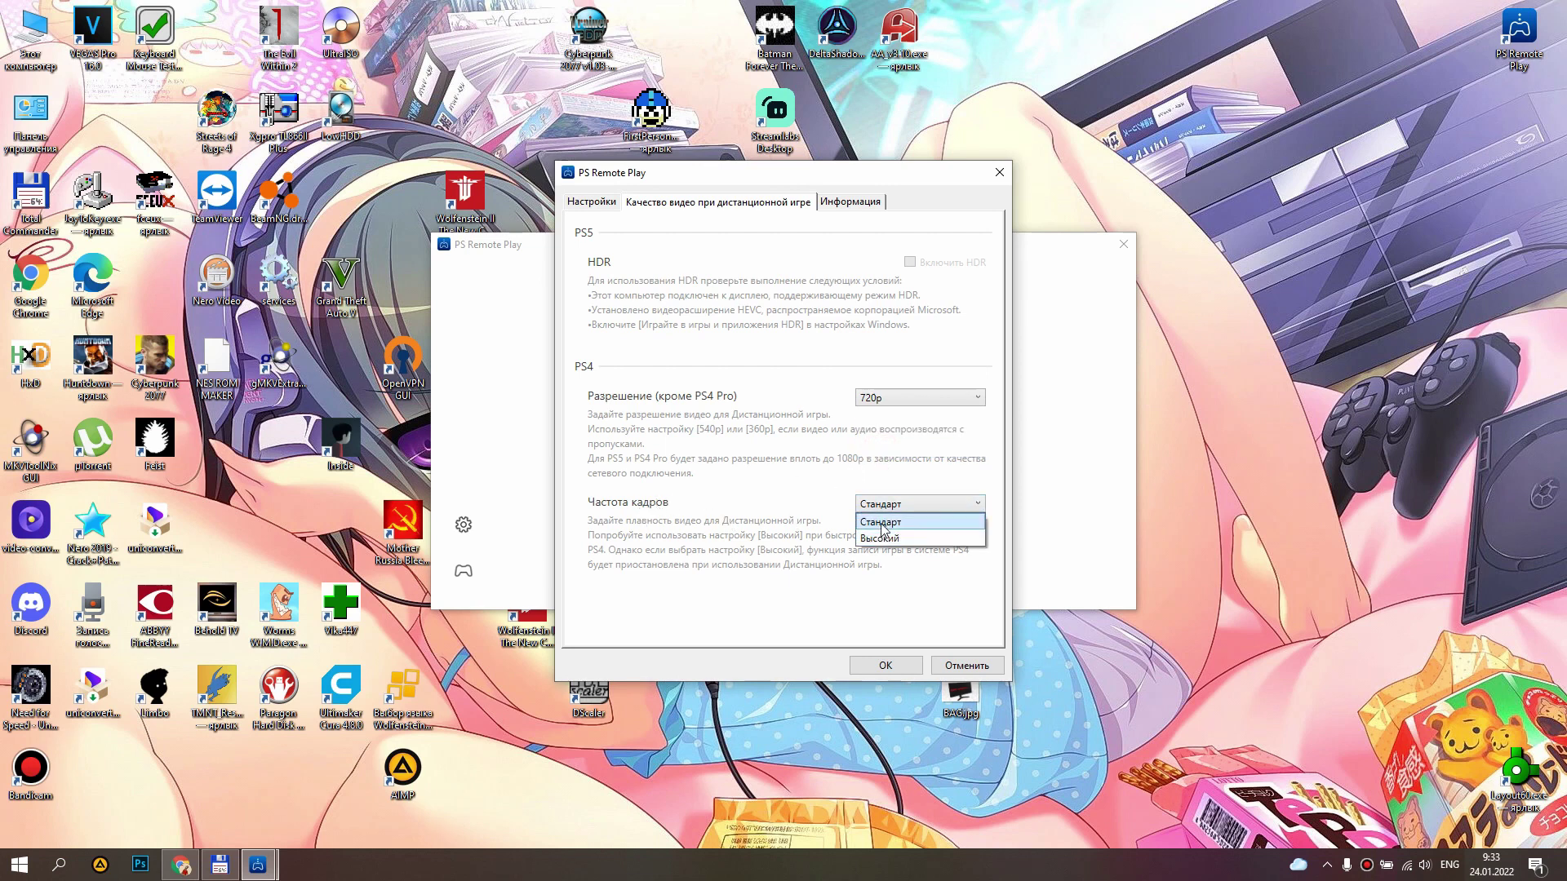
click(882, 539)
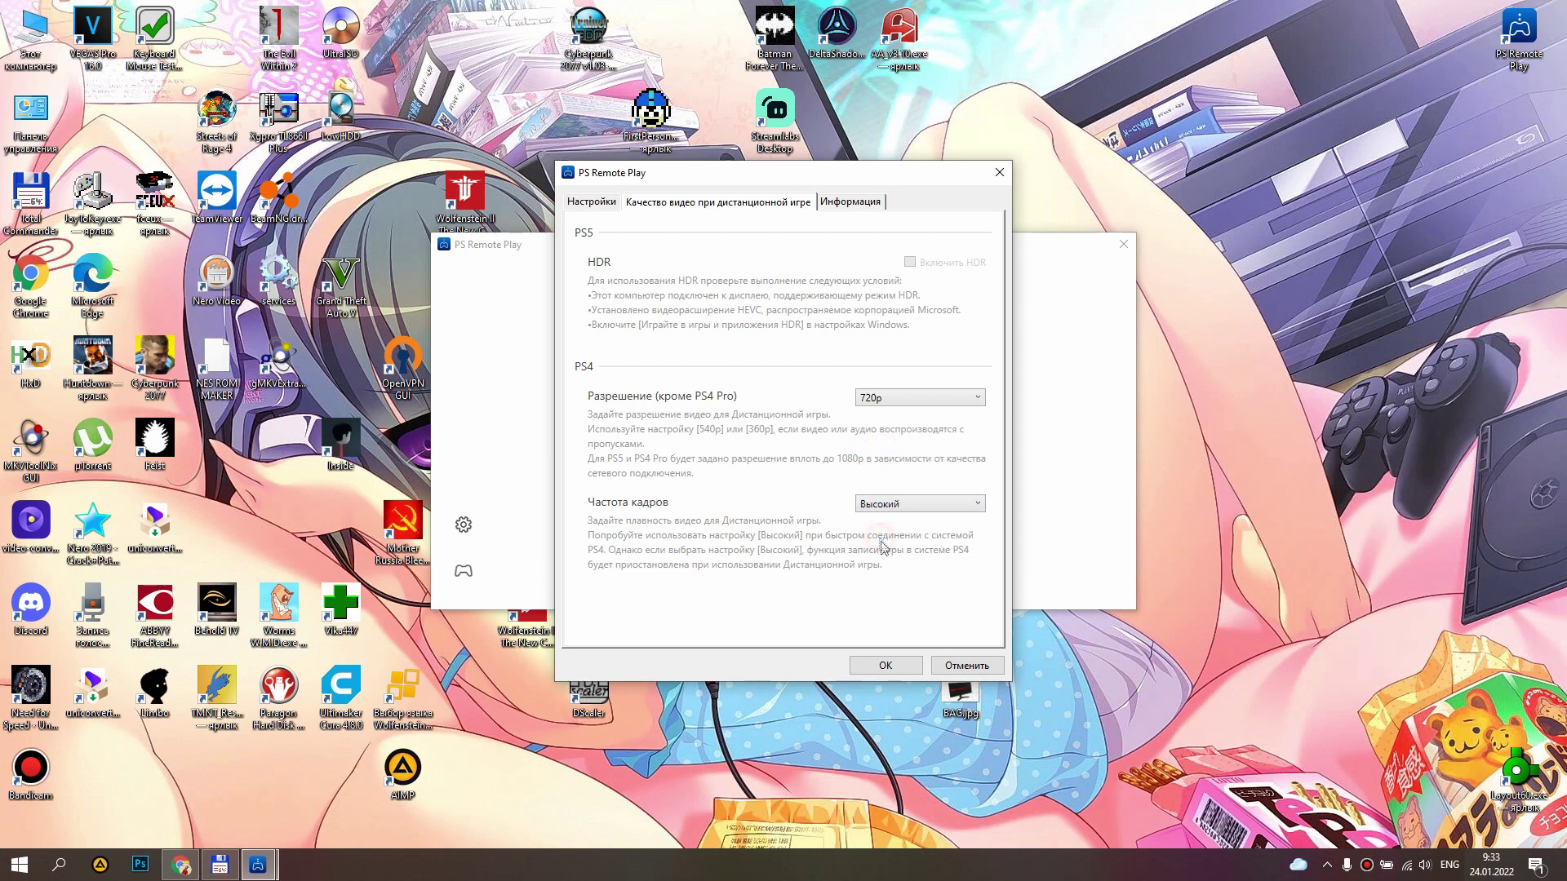
click(879, 667)
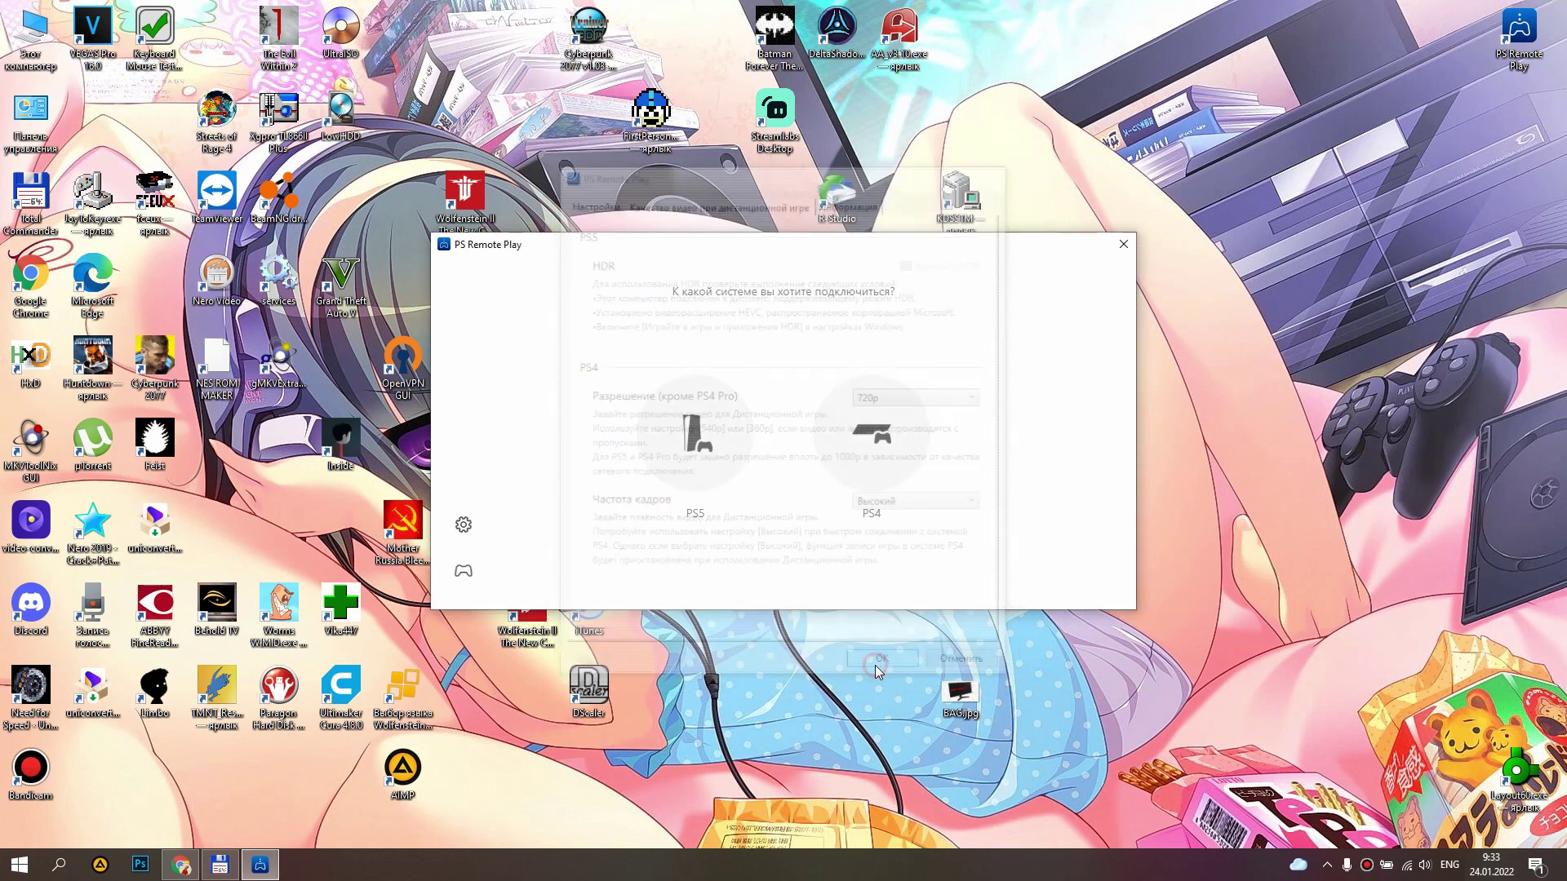
Choose PS4 and link it manually via 'Привязать вручную', moving along the PS4 function bar toward settings.
click(873, 439)
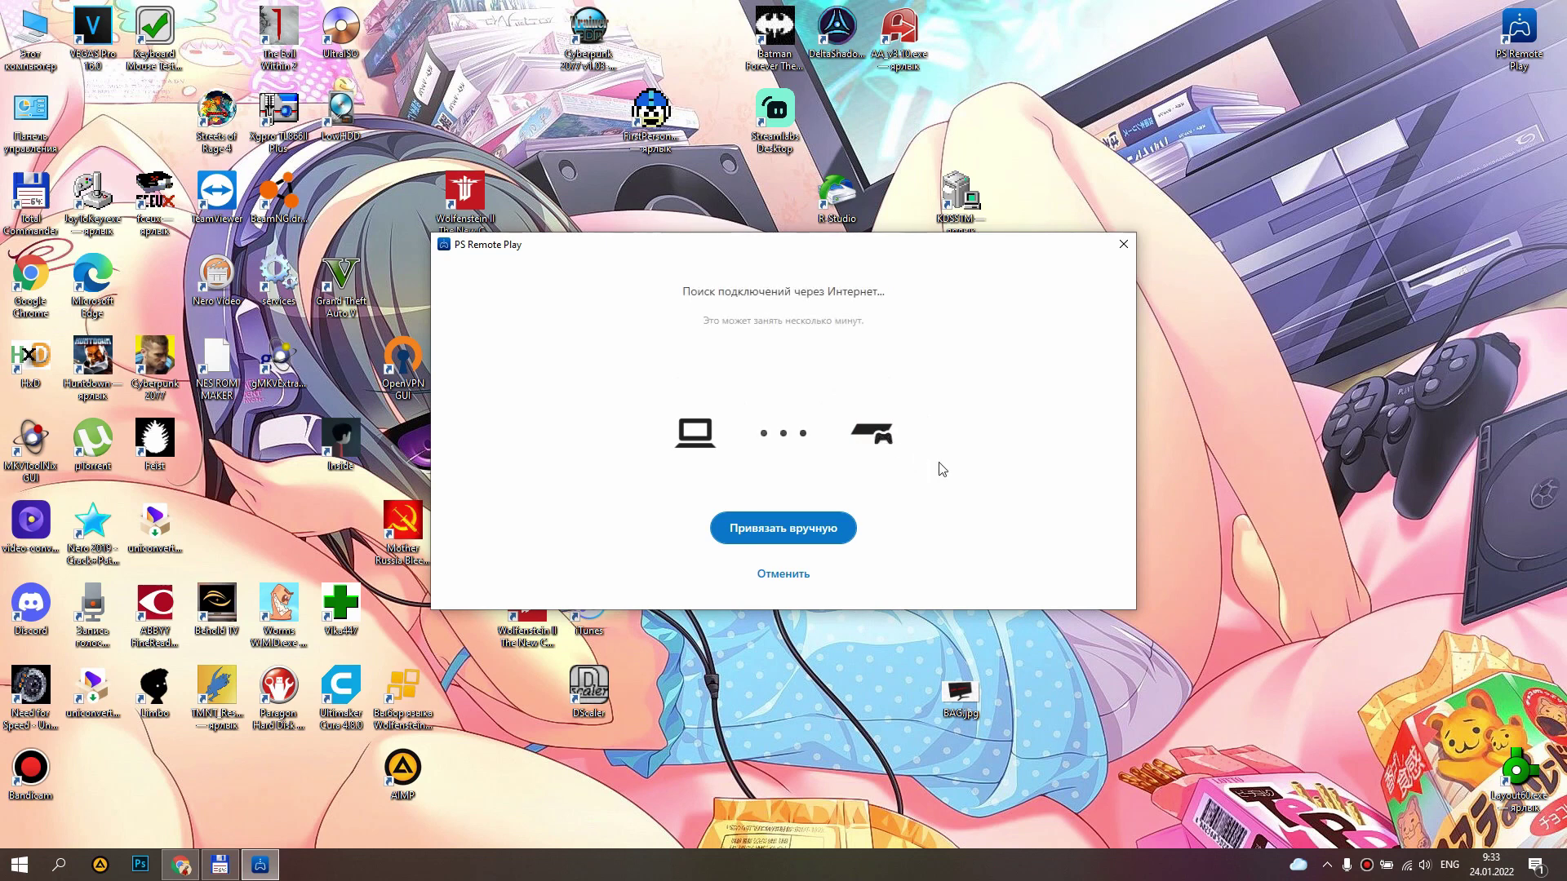
click(785, 532)
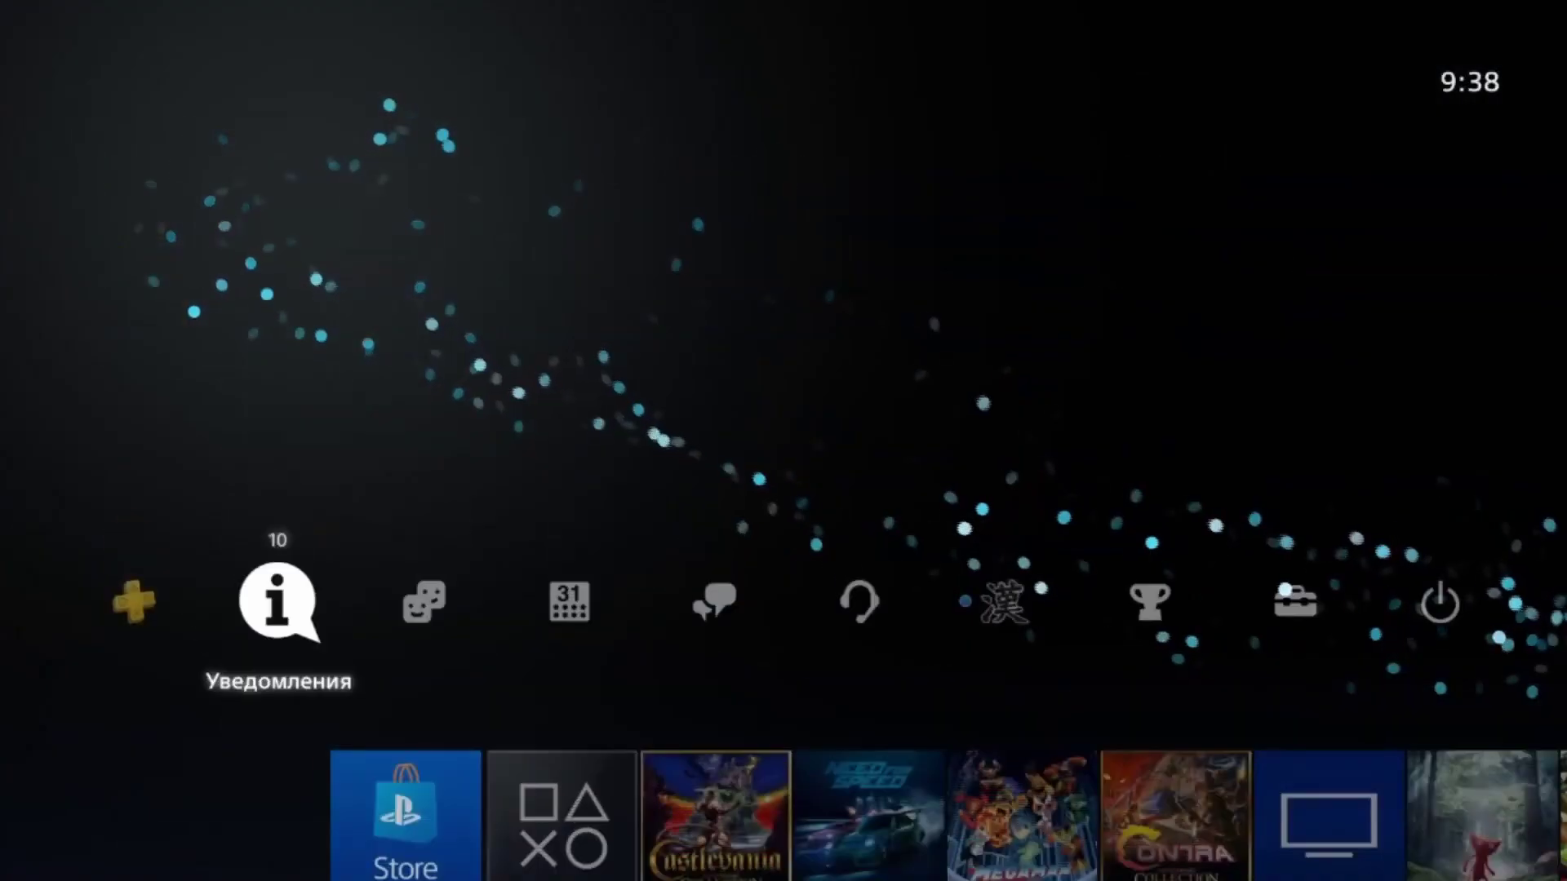
key(Right)
key(Right)
key(Right)
key(Right)
key(Right)
key(Right)
key(Right)
On the PS4, confirm remote play connection settings have 'Разрешить' checked, then return to home.
key(Return)
key(Down)
key(Down)
key(Down)
key(Down)
key(Down)
key(Down)
key(Down)
key(Down)
key(Down)
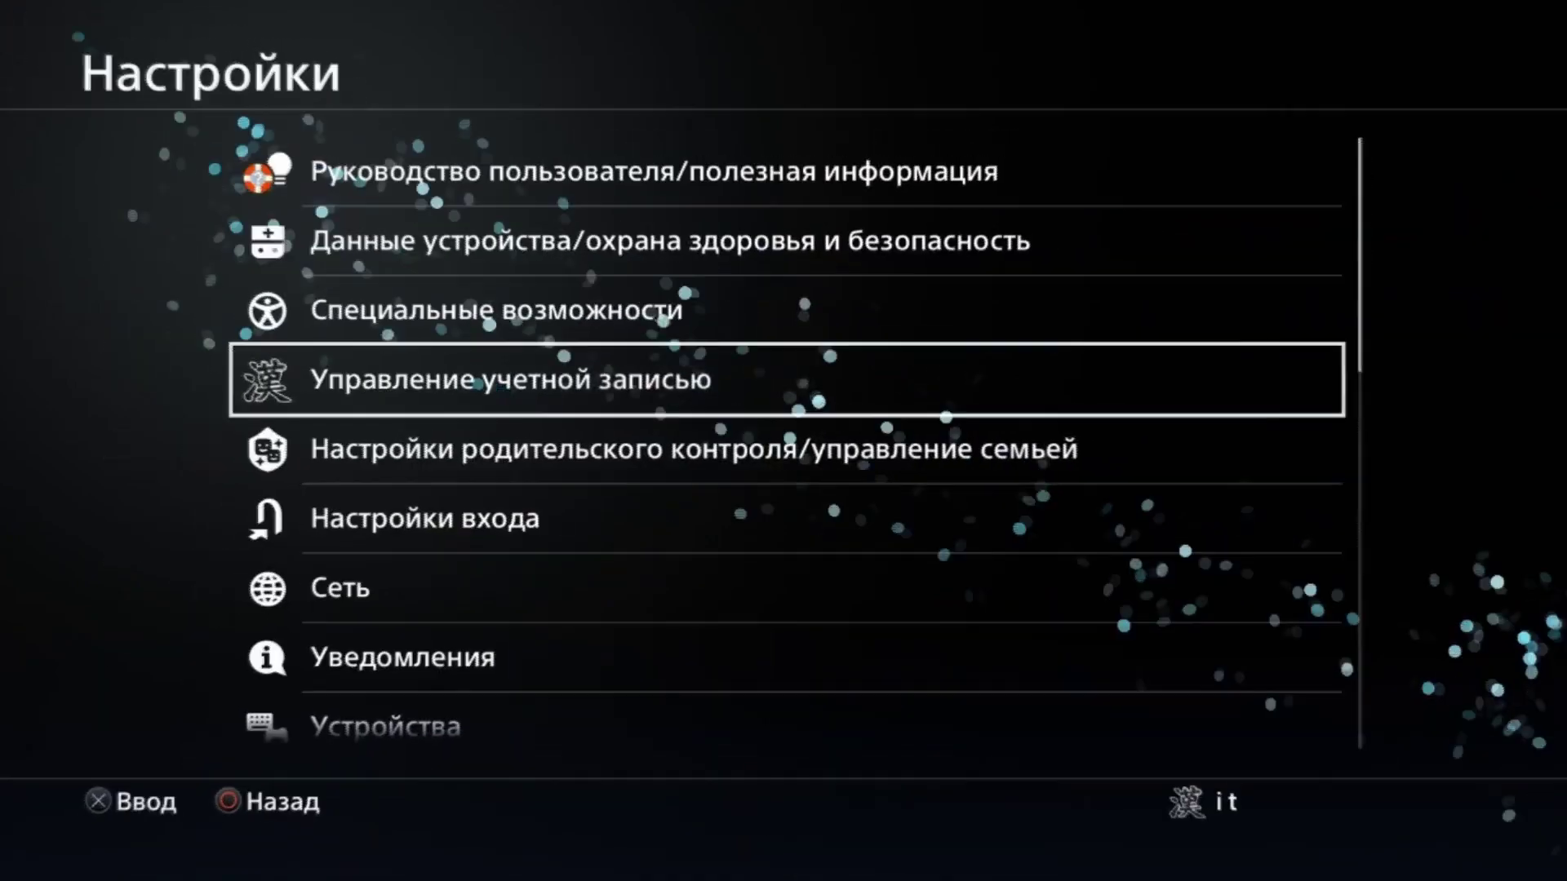
key(Down)
key(Down)
key(Down)
key(Down)
key(Down)
key(Down)
key(Down)
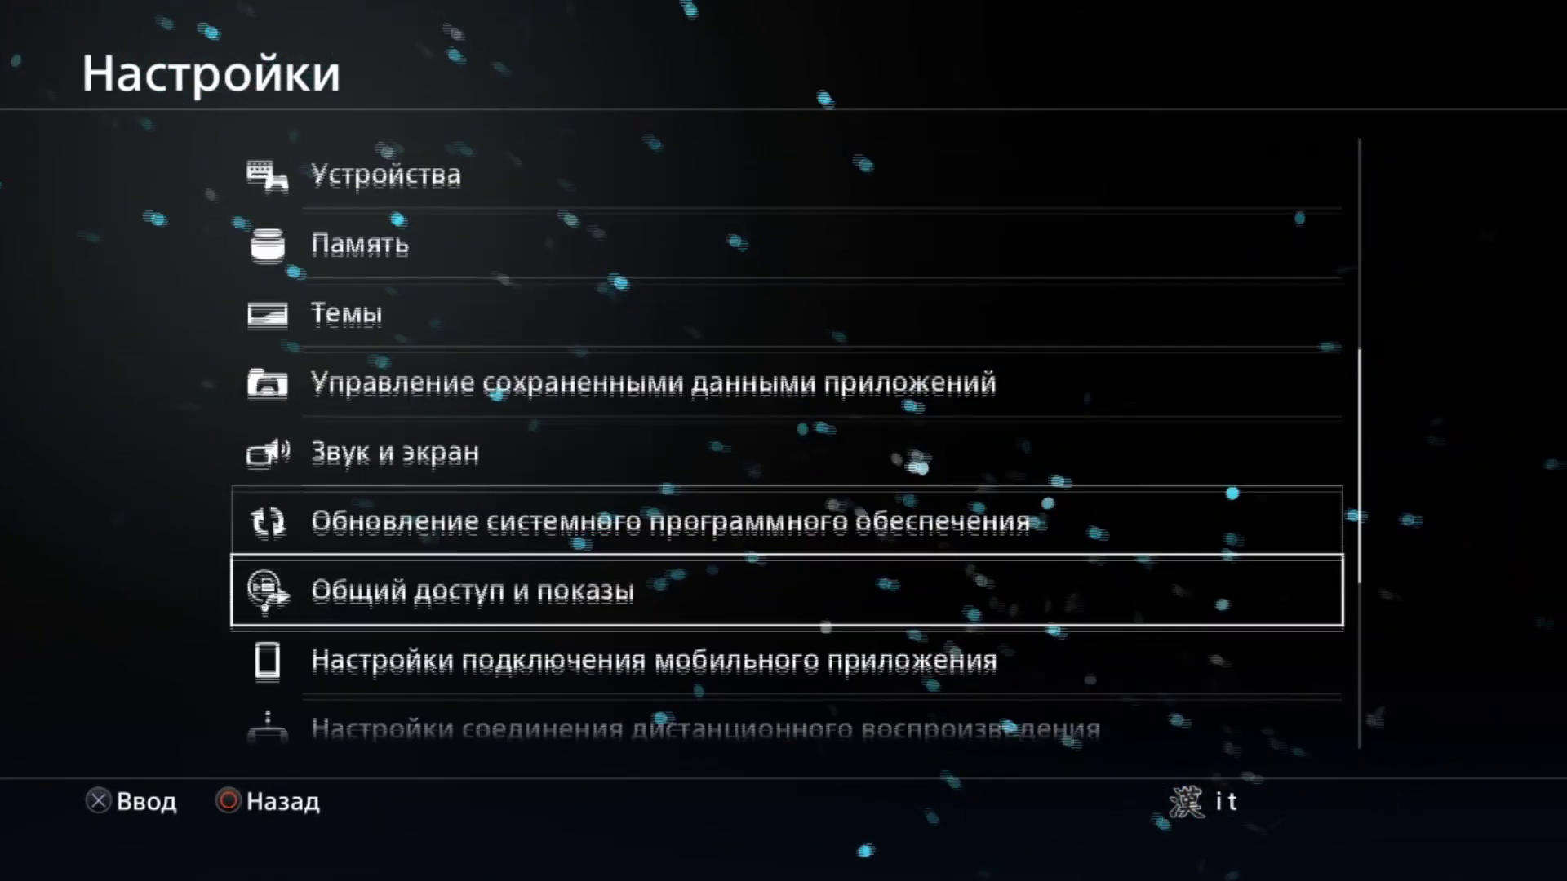
key(Up)
key(Down)
key(Return)
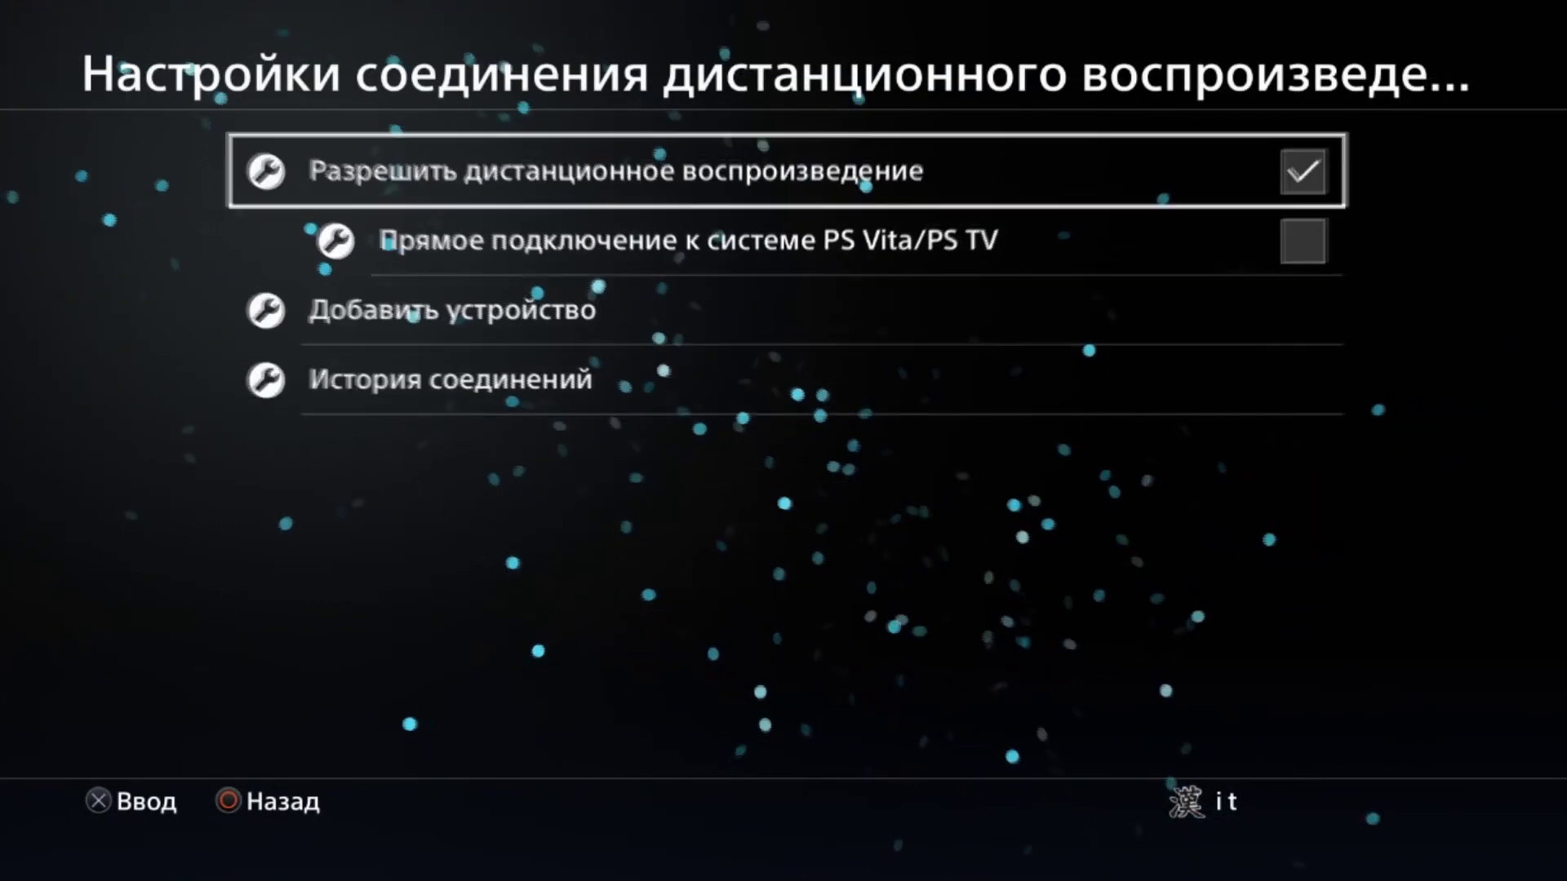
key(Return)
key(Return)
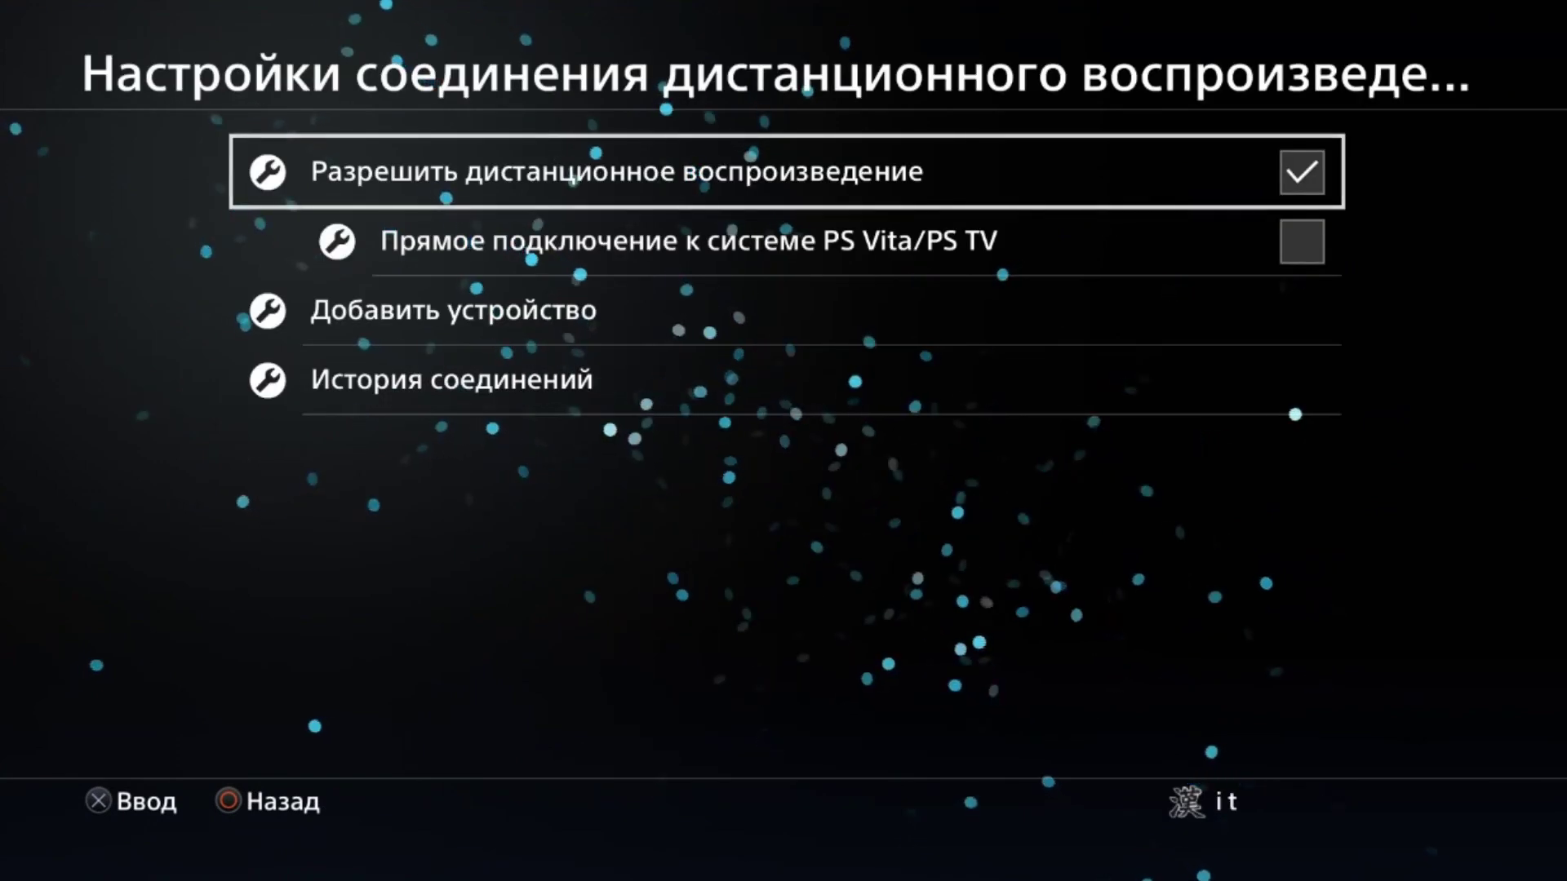
key(Down)
key(Down)
key(Up)
key(Up)
key(Down)
key(Down)
key(Escape)
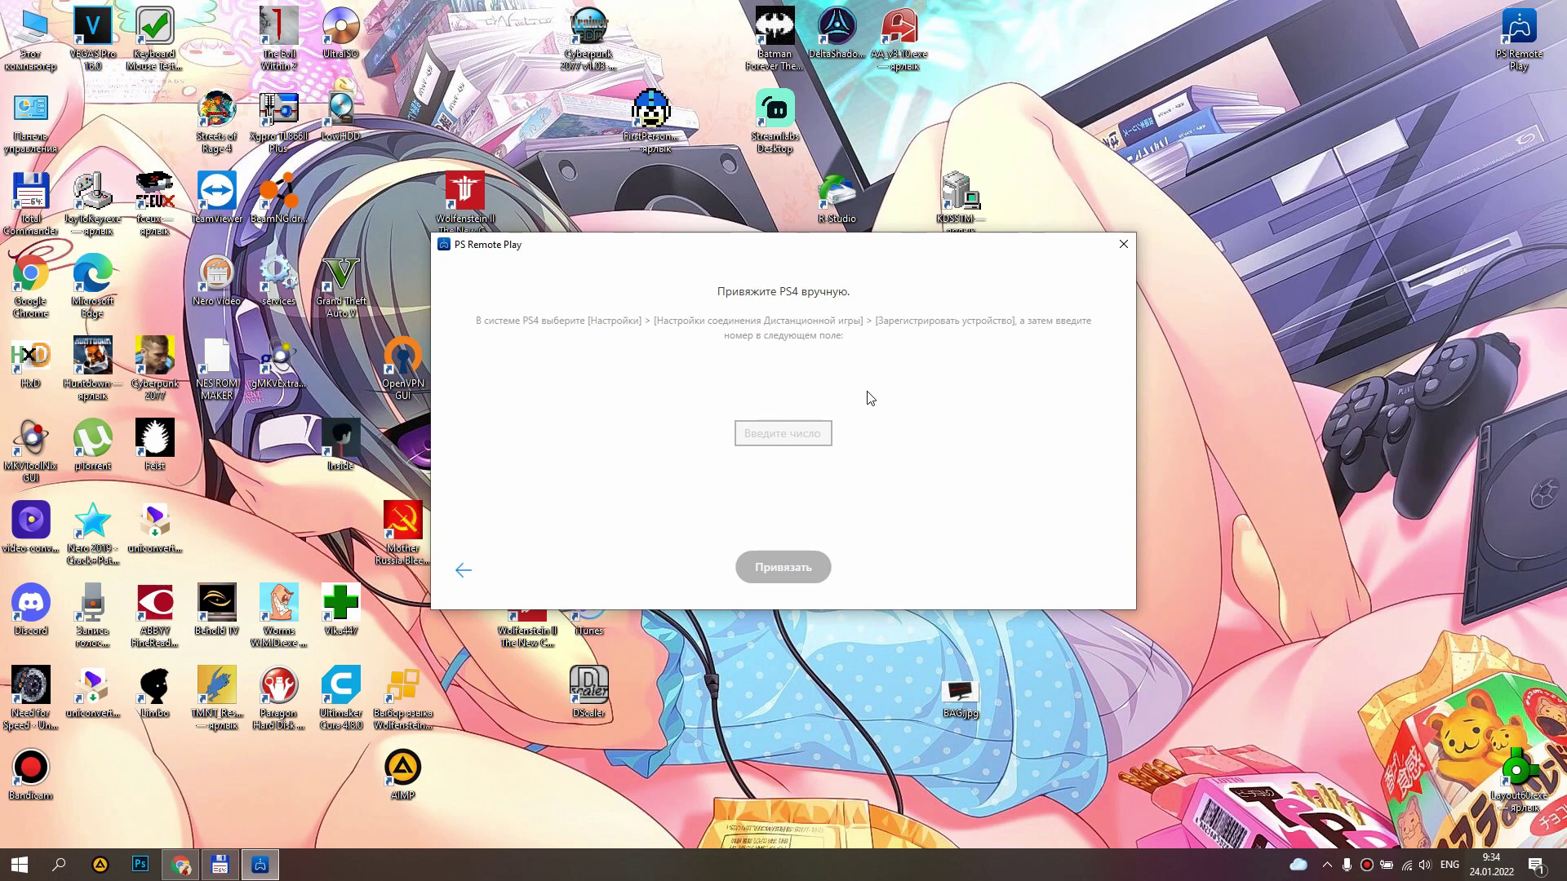
Paste the PS4 registration code into the number field and link with Привязать.
text(78692285)
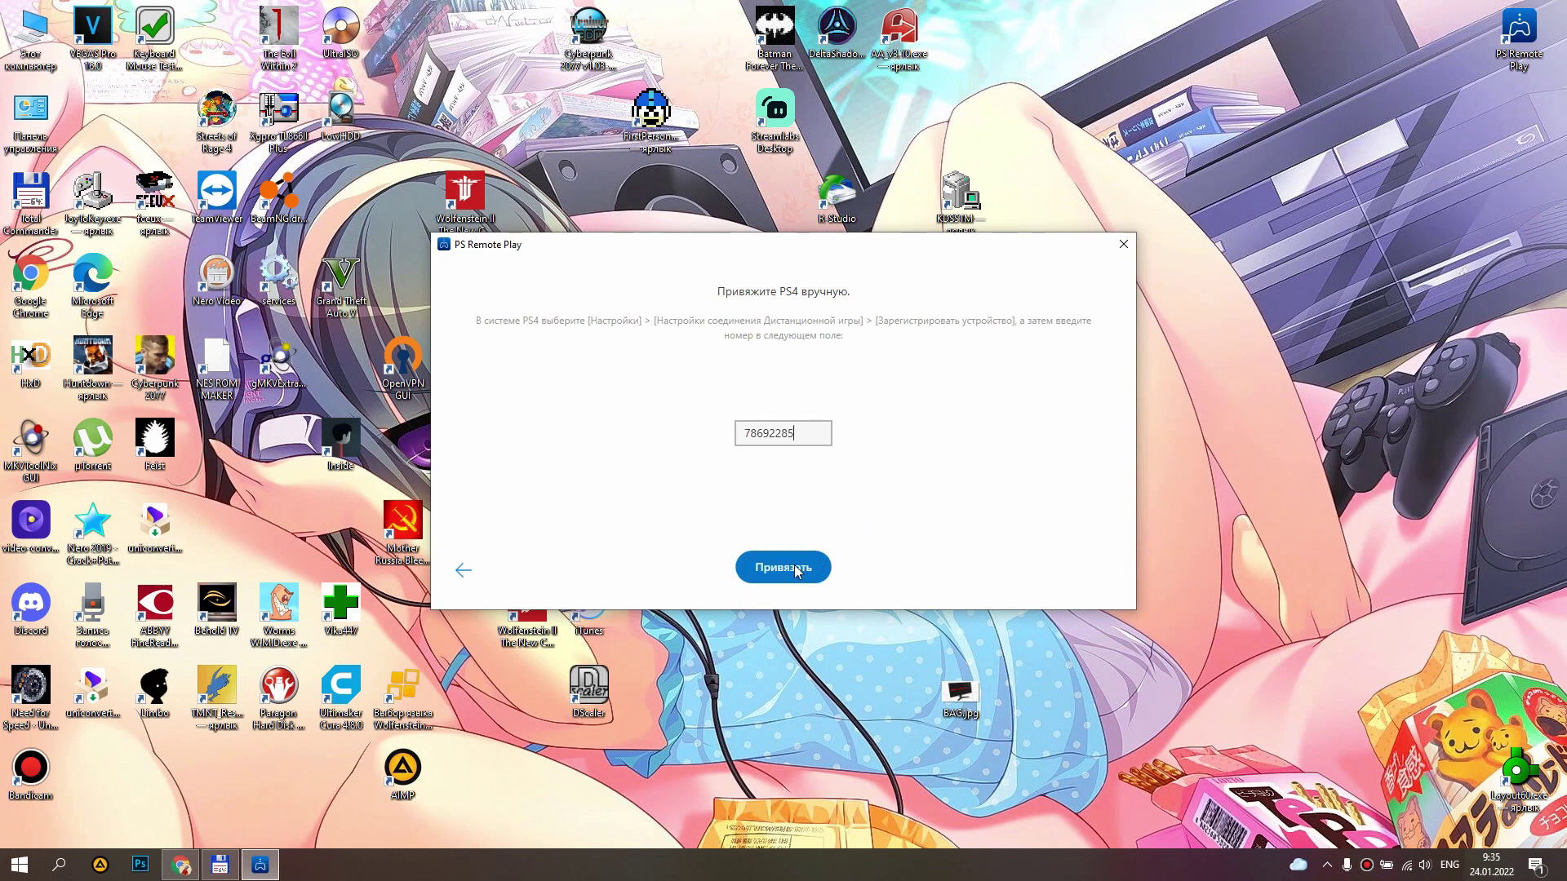
click(779, 571)
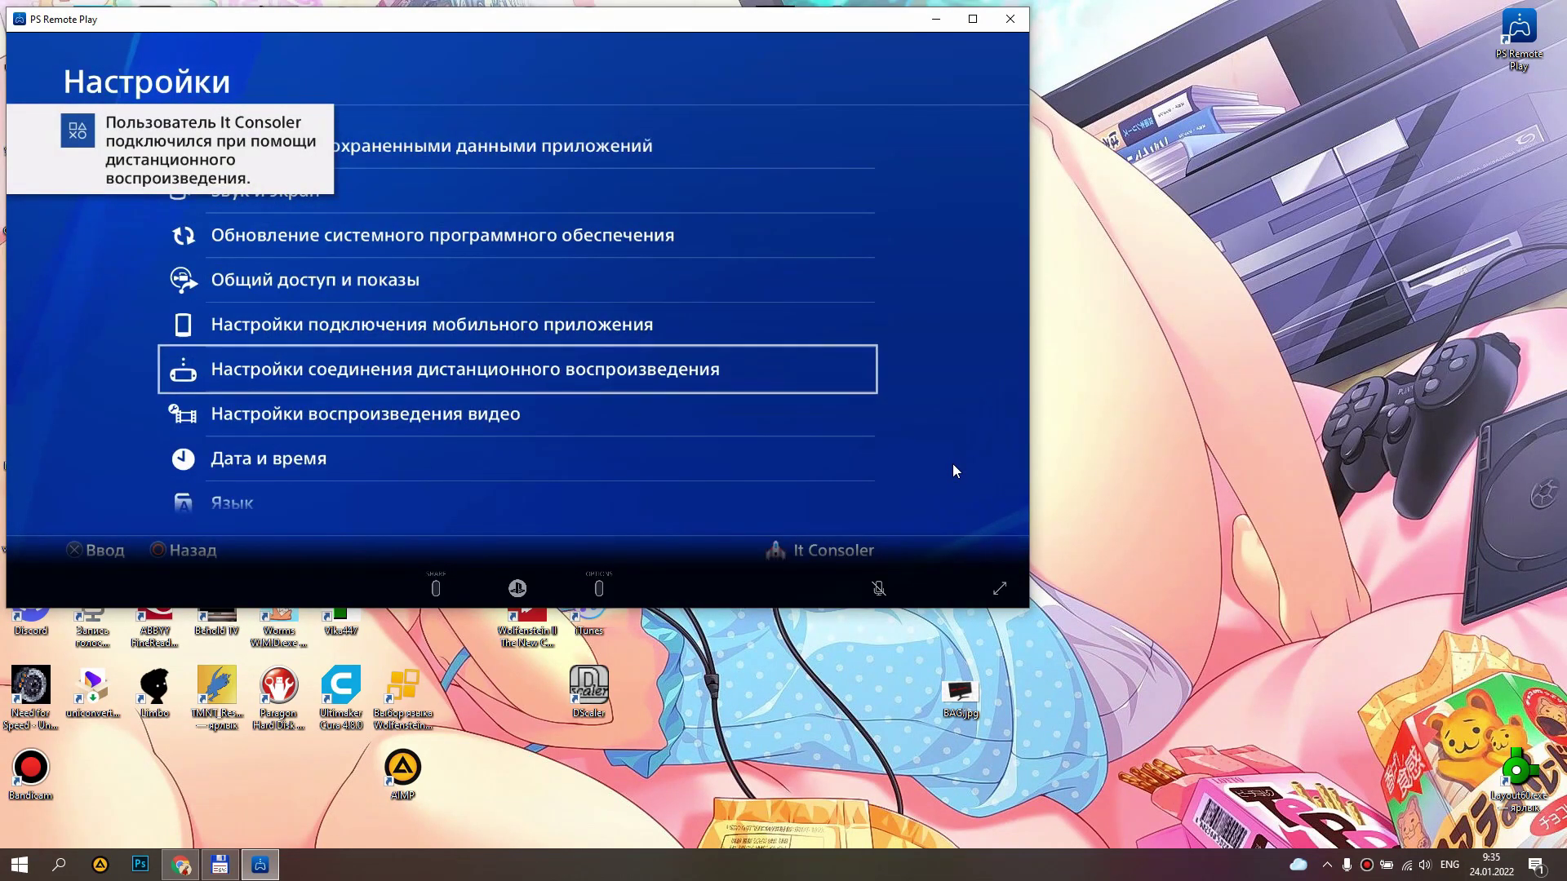
Move the PS4 stream window to the centre of the screen.
drag(746, 29, 1018, 96)
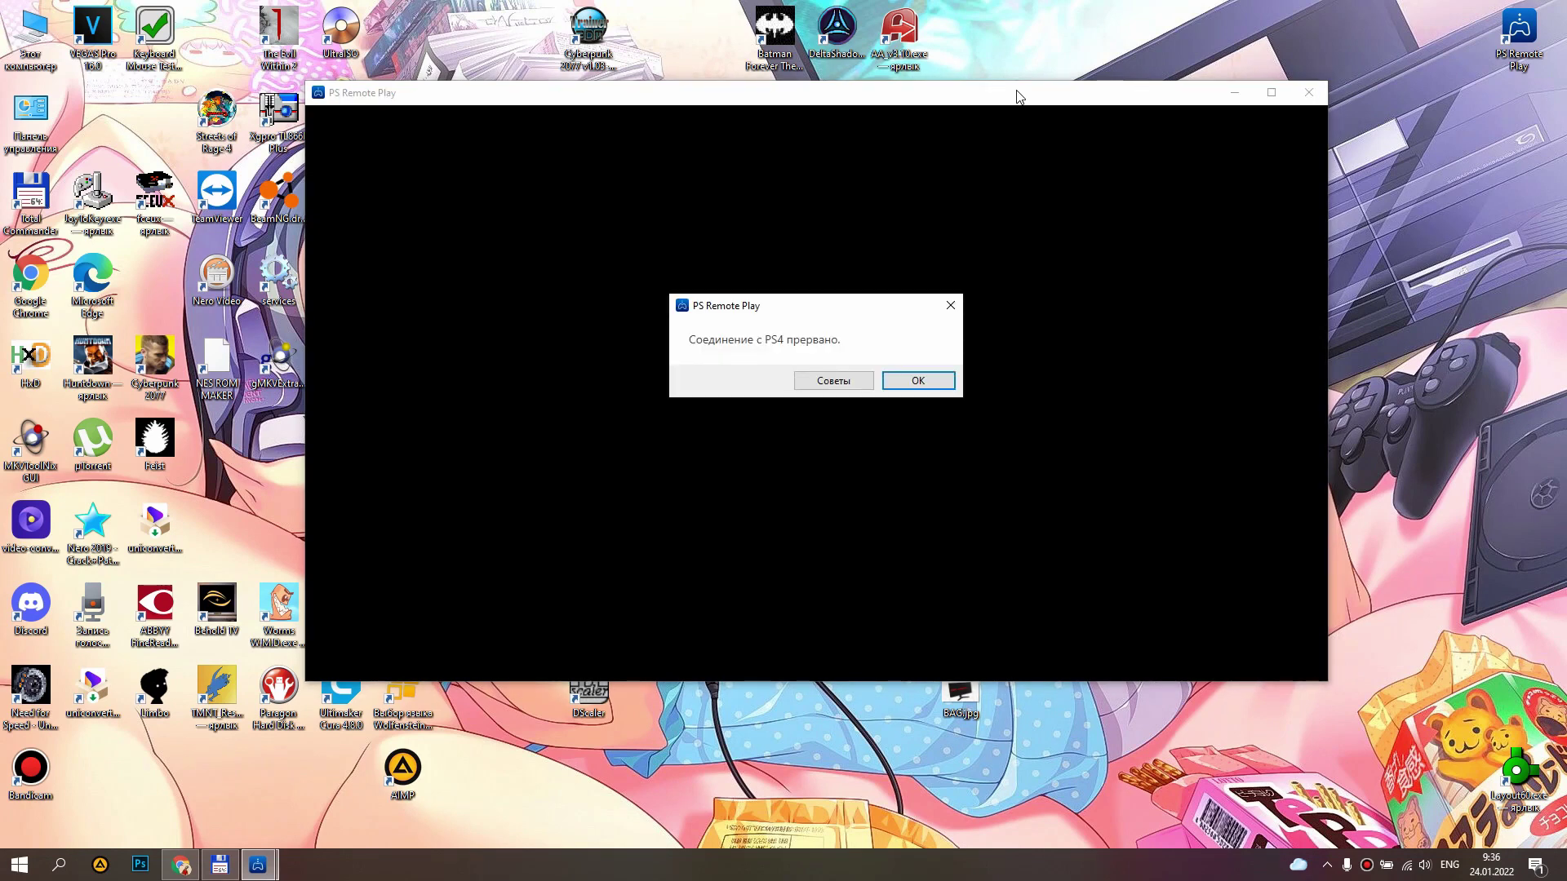
Dismiss the connection-interrupted message and reconnect to the console PS4-641.
click(907, 380)
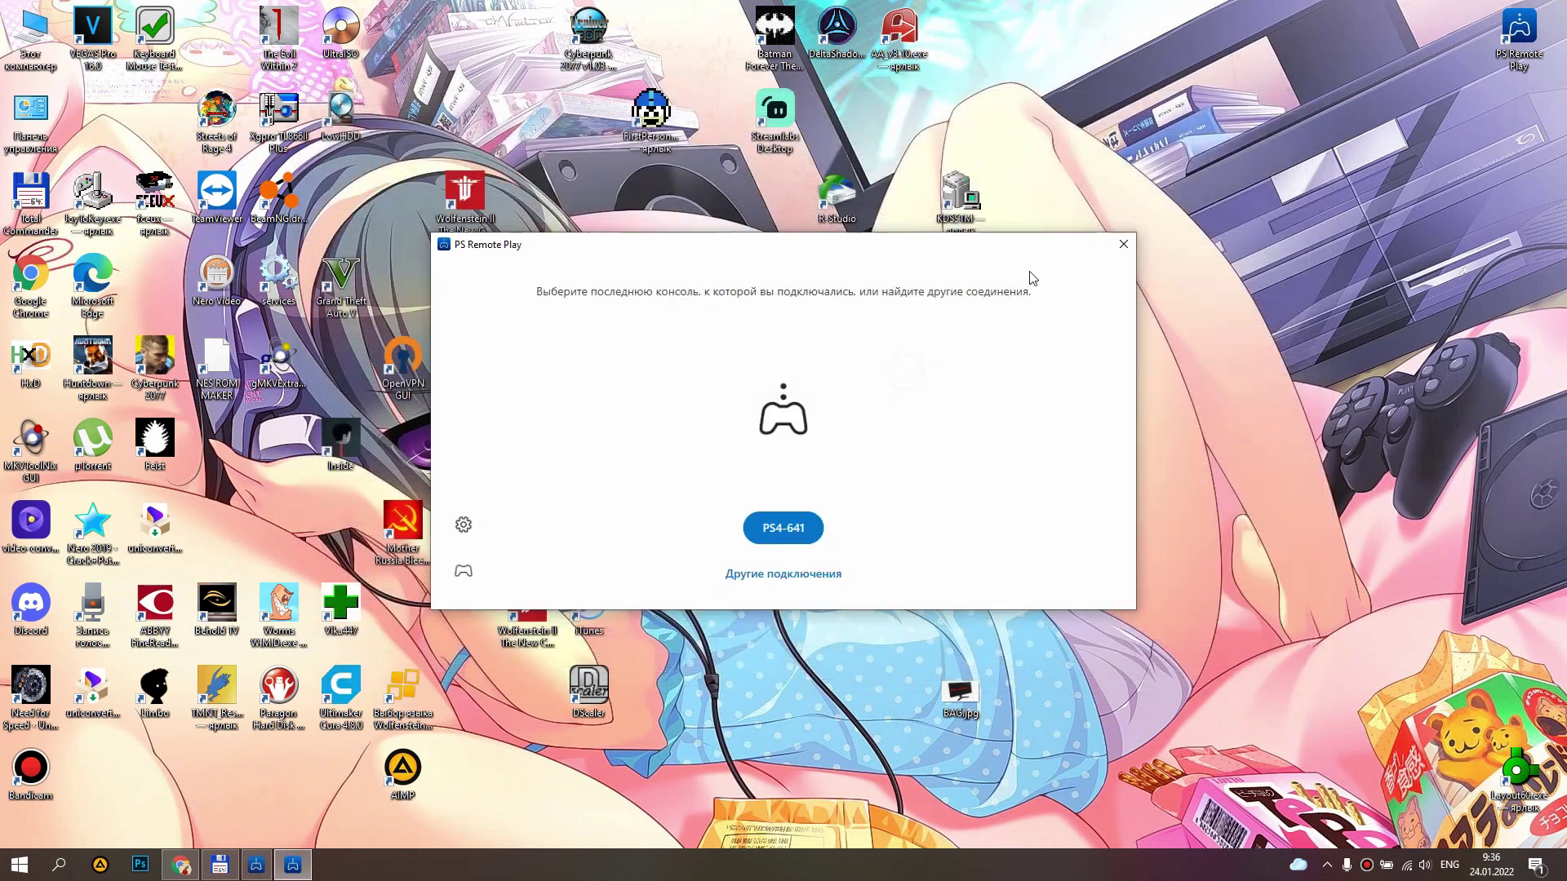
click(789, 530)
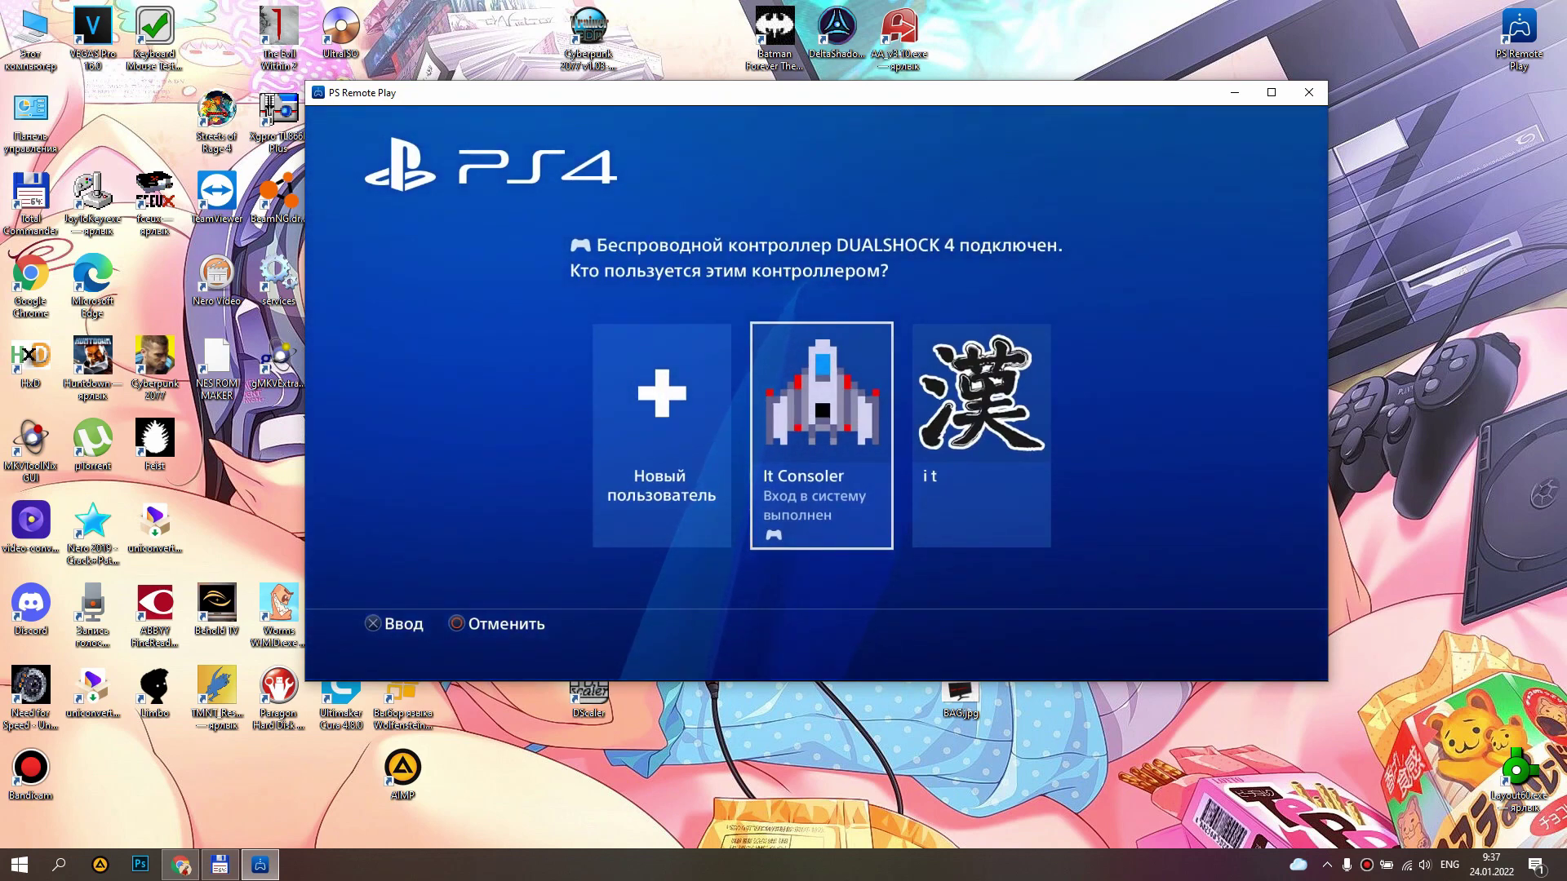
Assign the streamed controller to the other existing PS4 user profile.
key(Right)
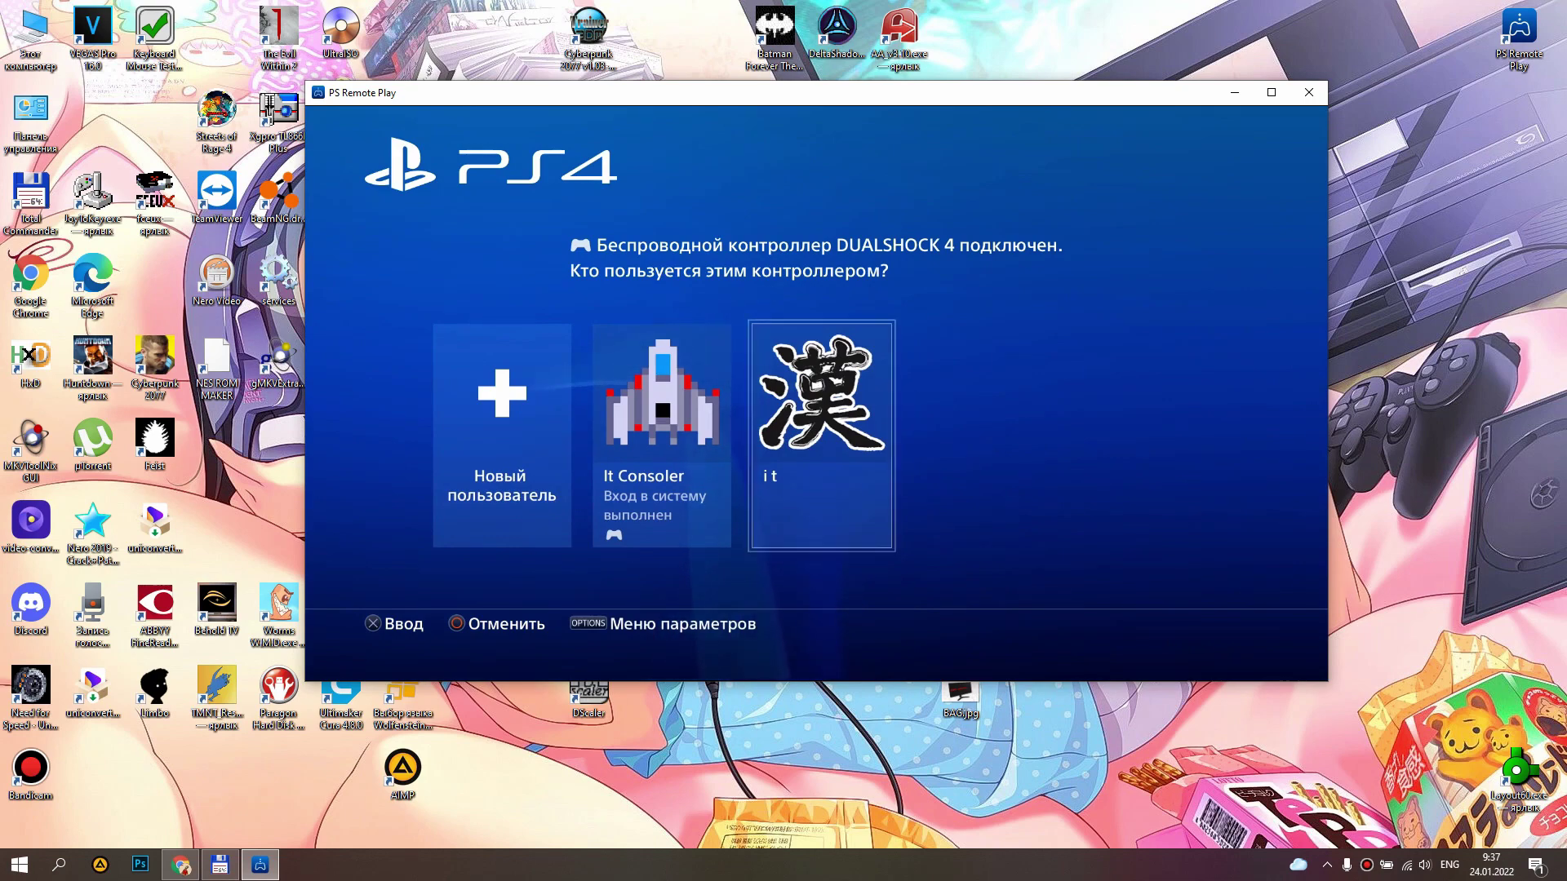
key(Return)
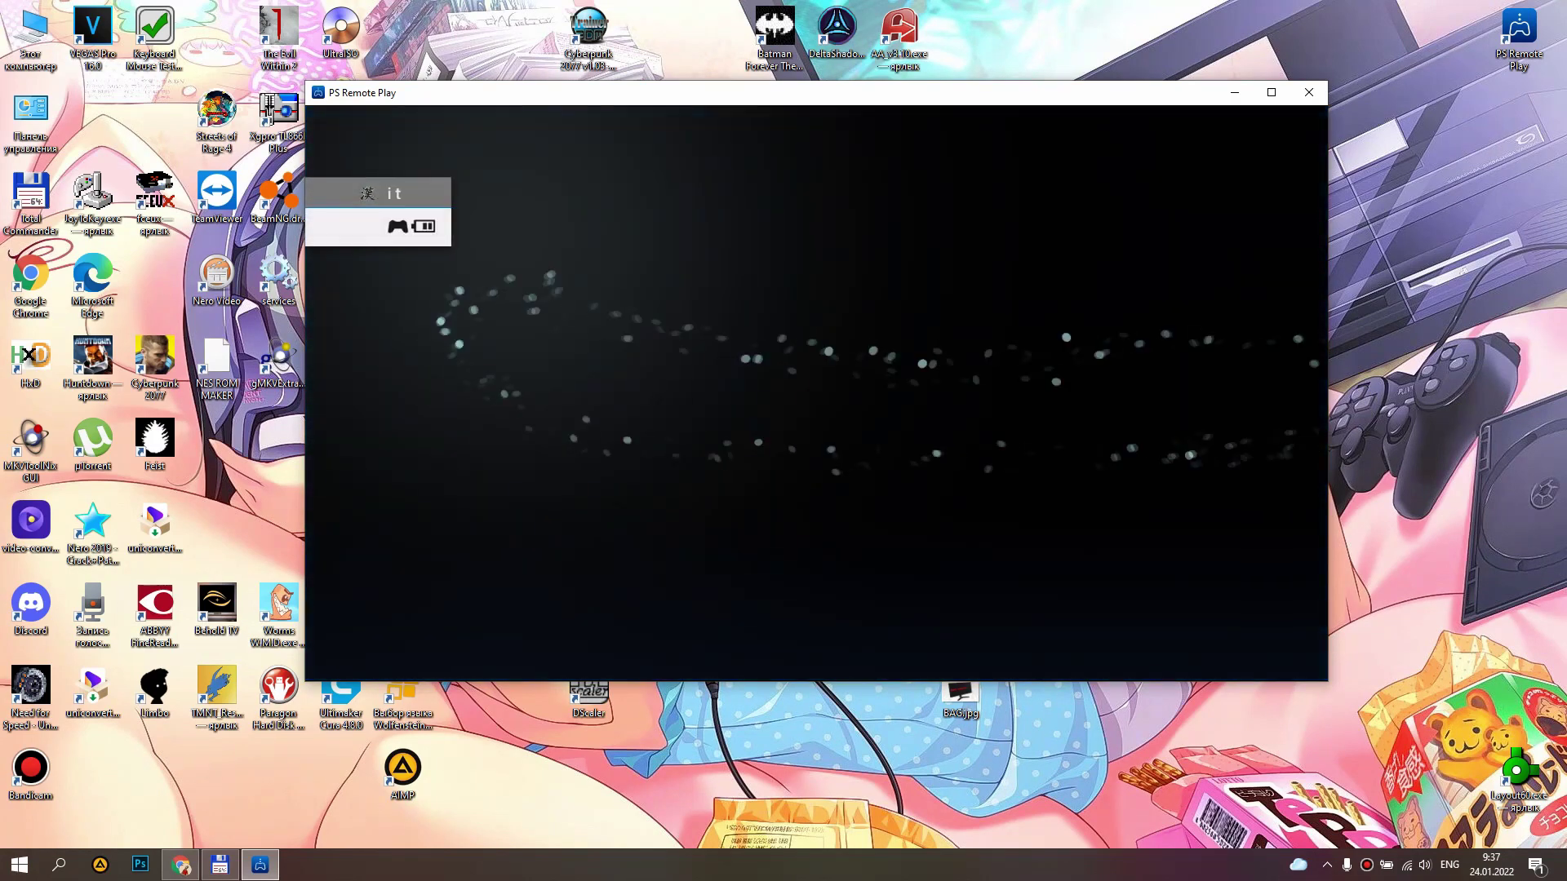
Browse the PS4 home screen back to the Store tile, launch OBS Studio, and move the stream window up-left.
key(Right)
key(Right)
key(Right)
key(Right)
key(Right)
key(Right)
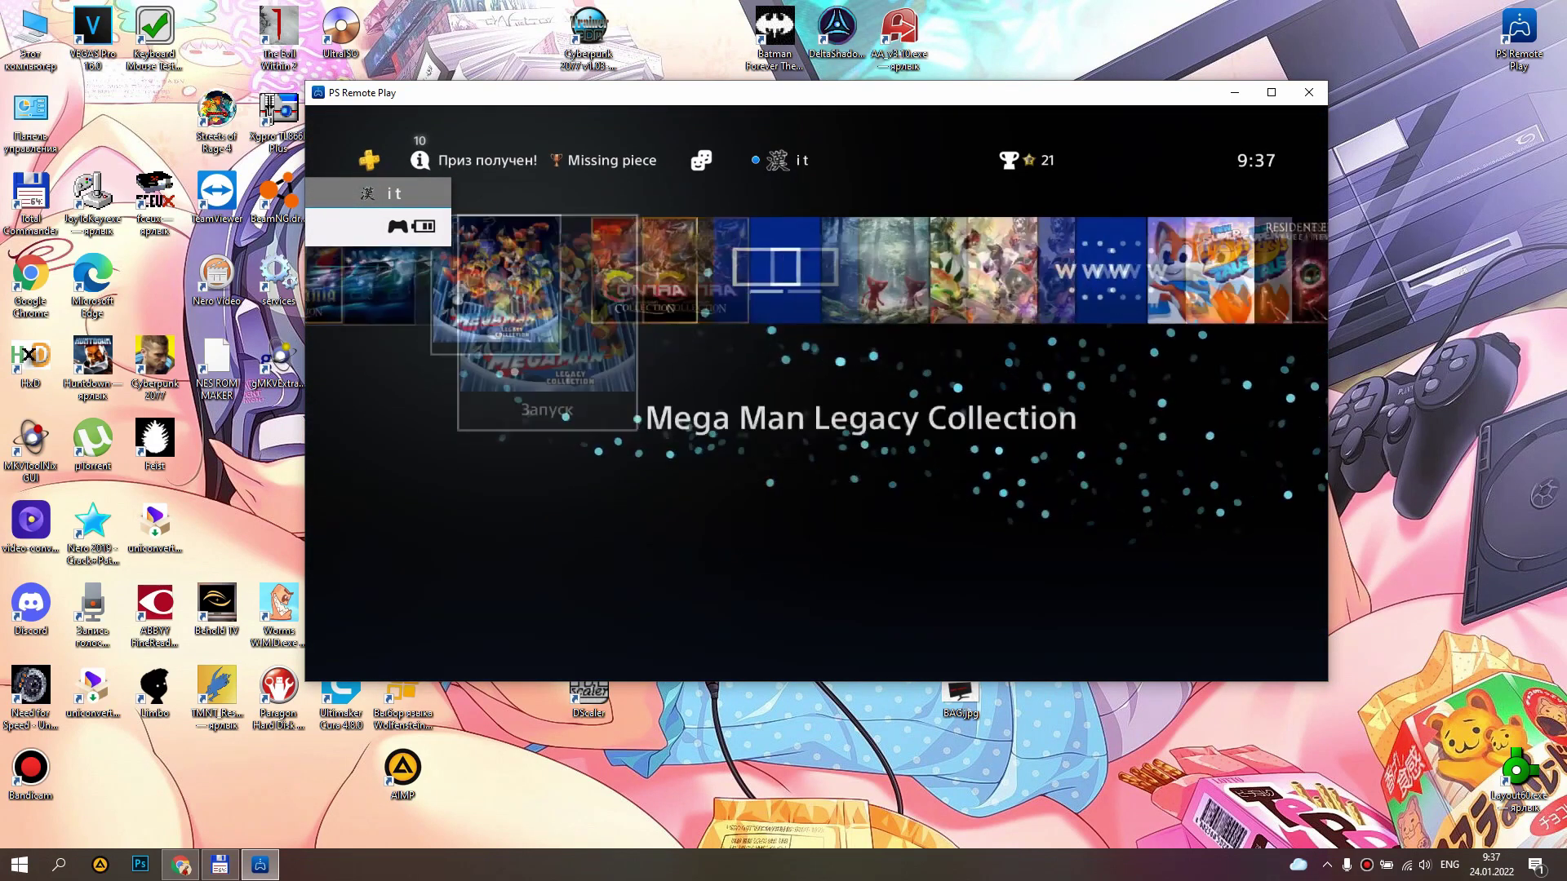
key(Right)
key(Right)
key(Right)
key(Left)
key(Left)
key(Left)
key(Left)
key(Left)
key(Left)
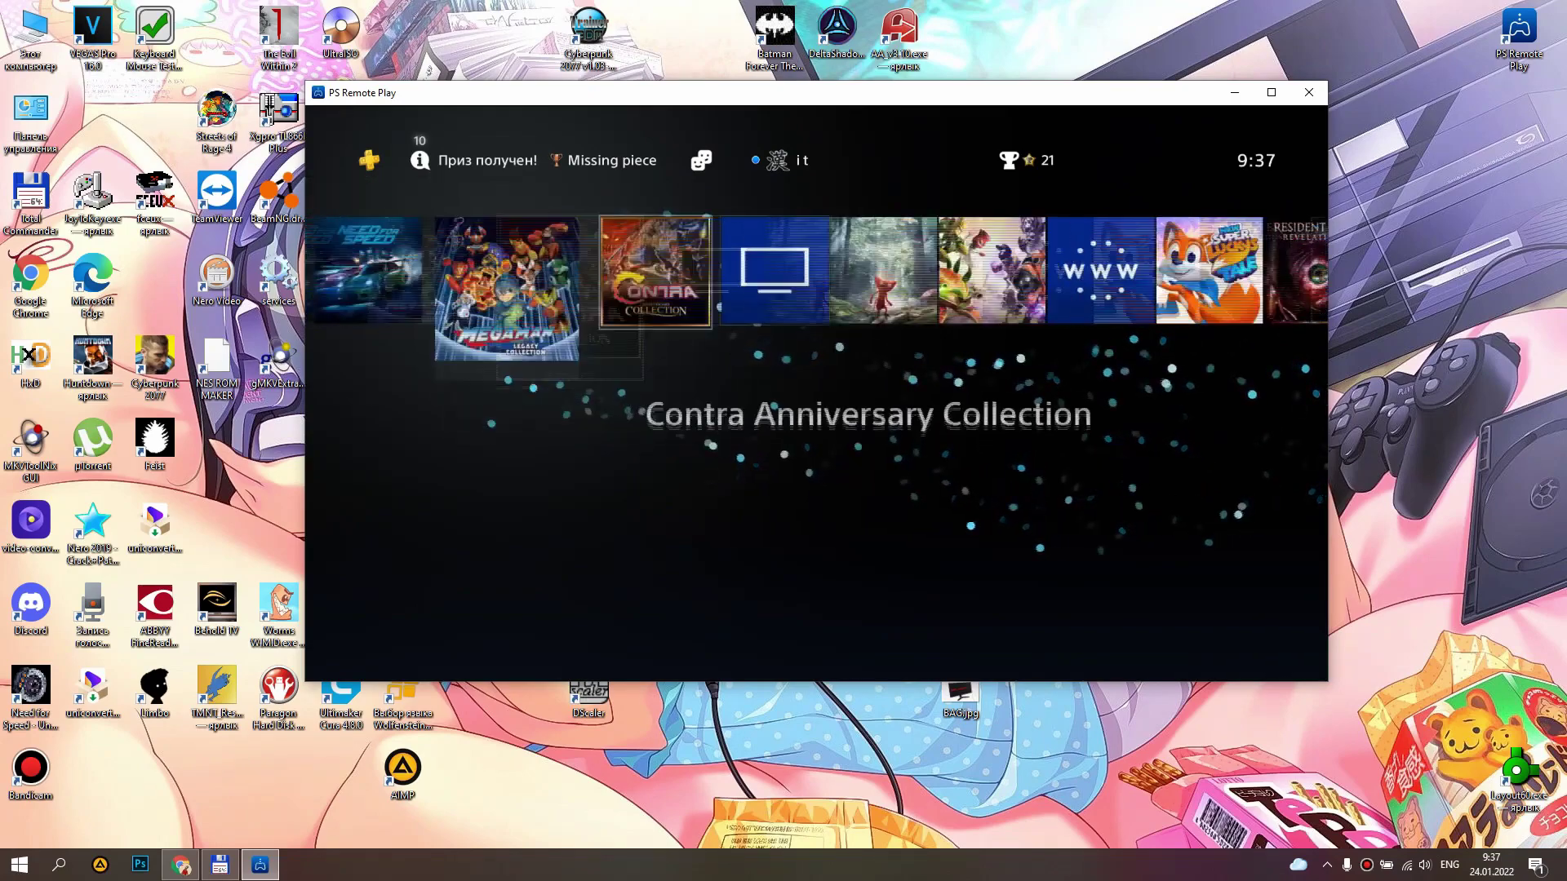
key(Left)
key(Left)
key(Left)
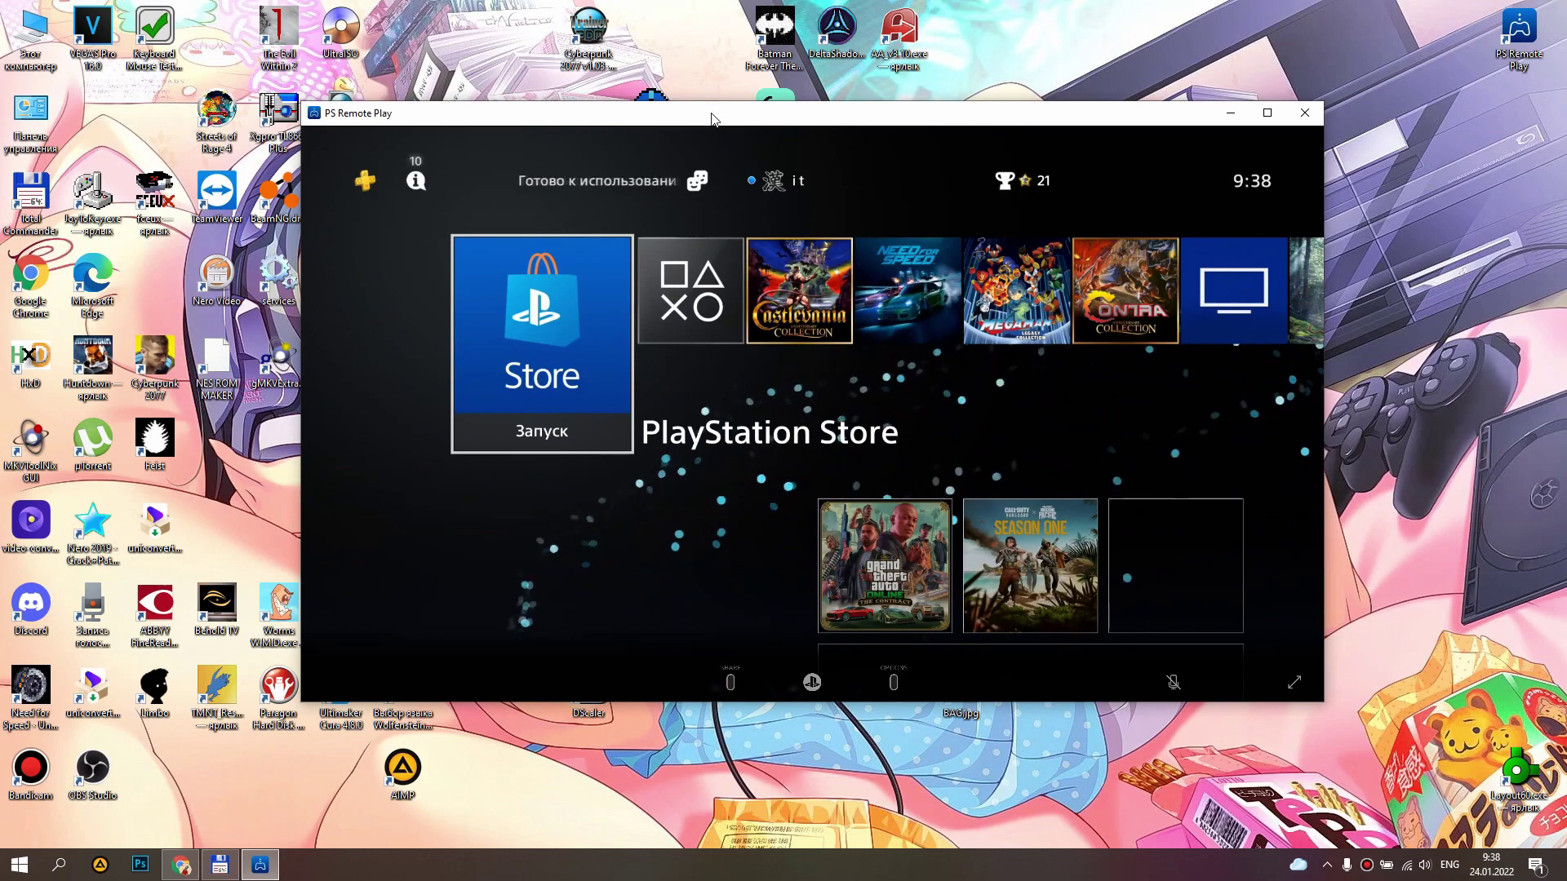
click(92, 771)
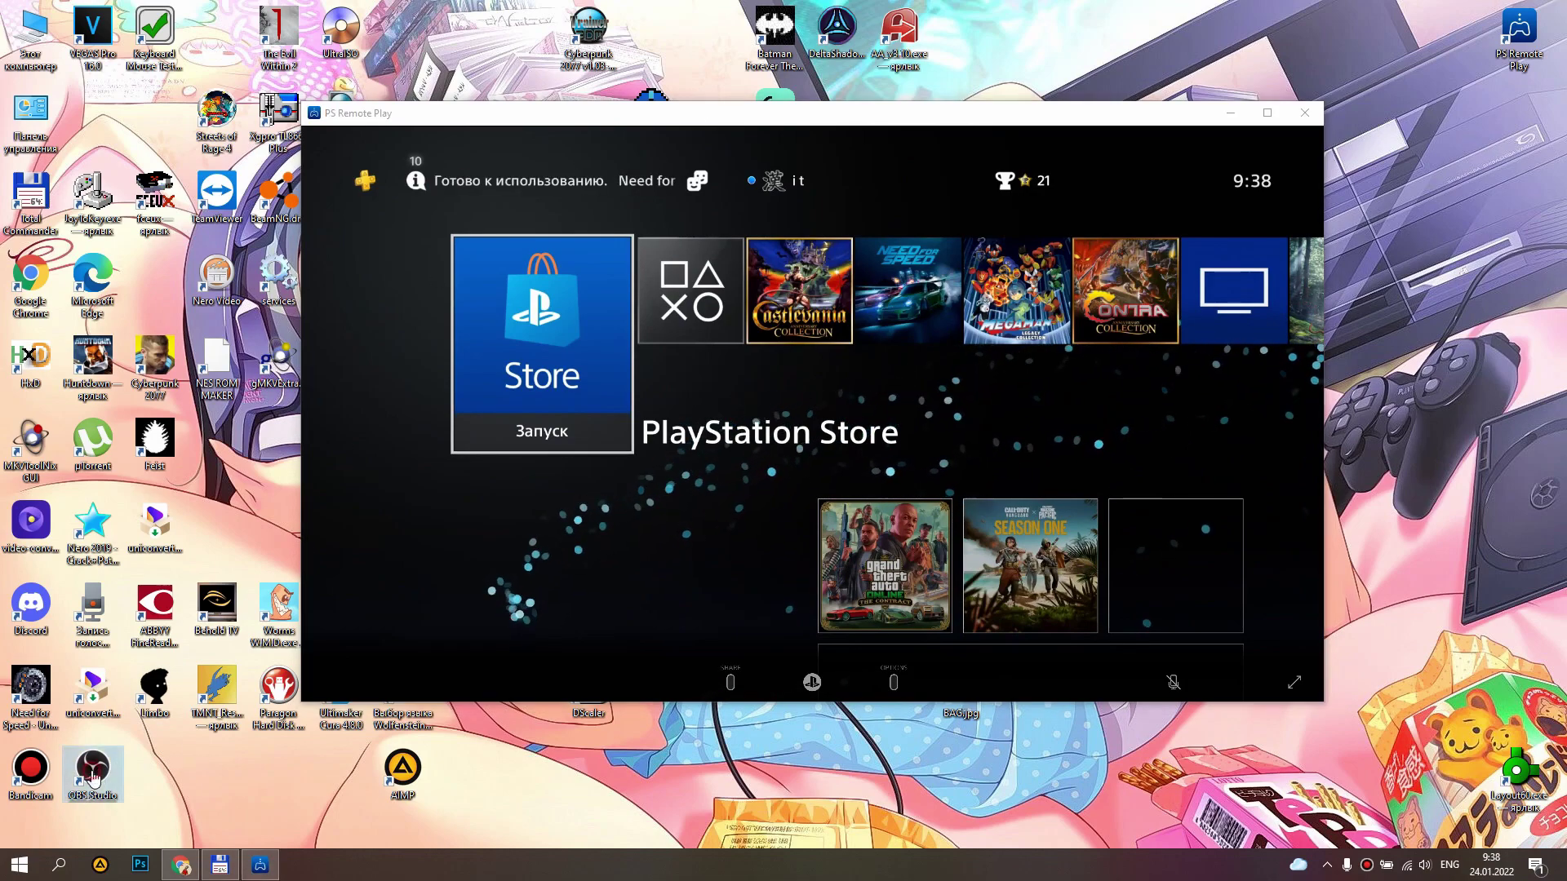
drag(766, 114, 485, 33)
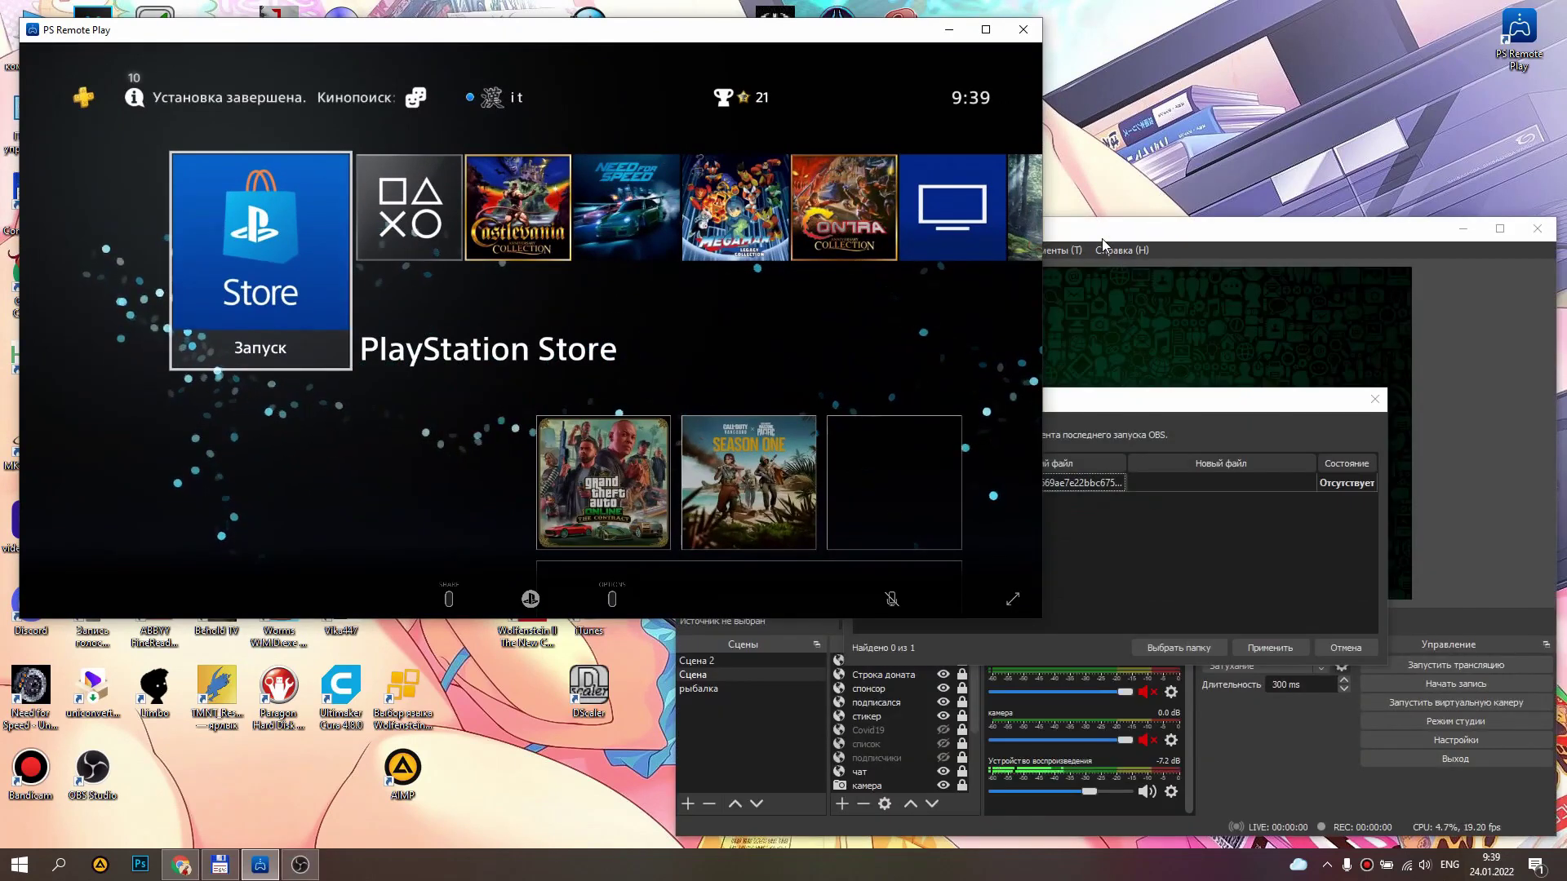
Dismiss OBS's missing-files notice and start adding a new Захват окна source.
click(1201, 252)
key(Escape)
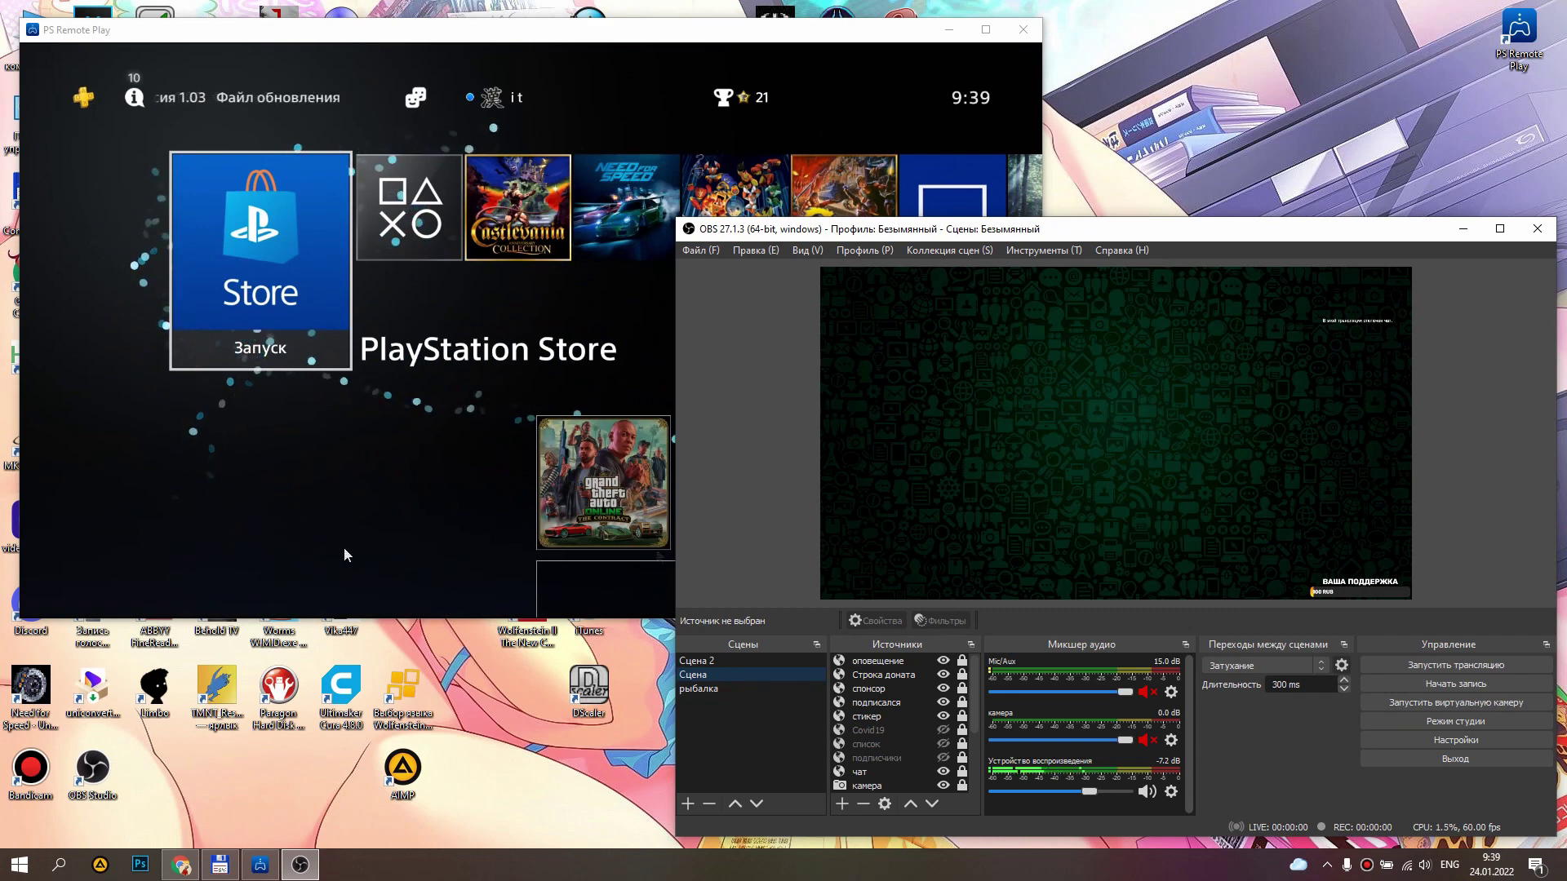
click(844, 805)
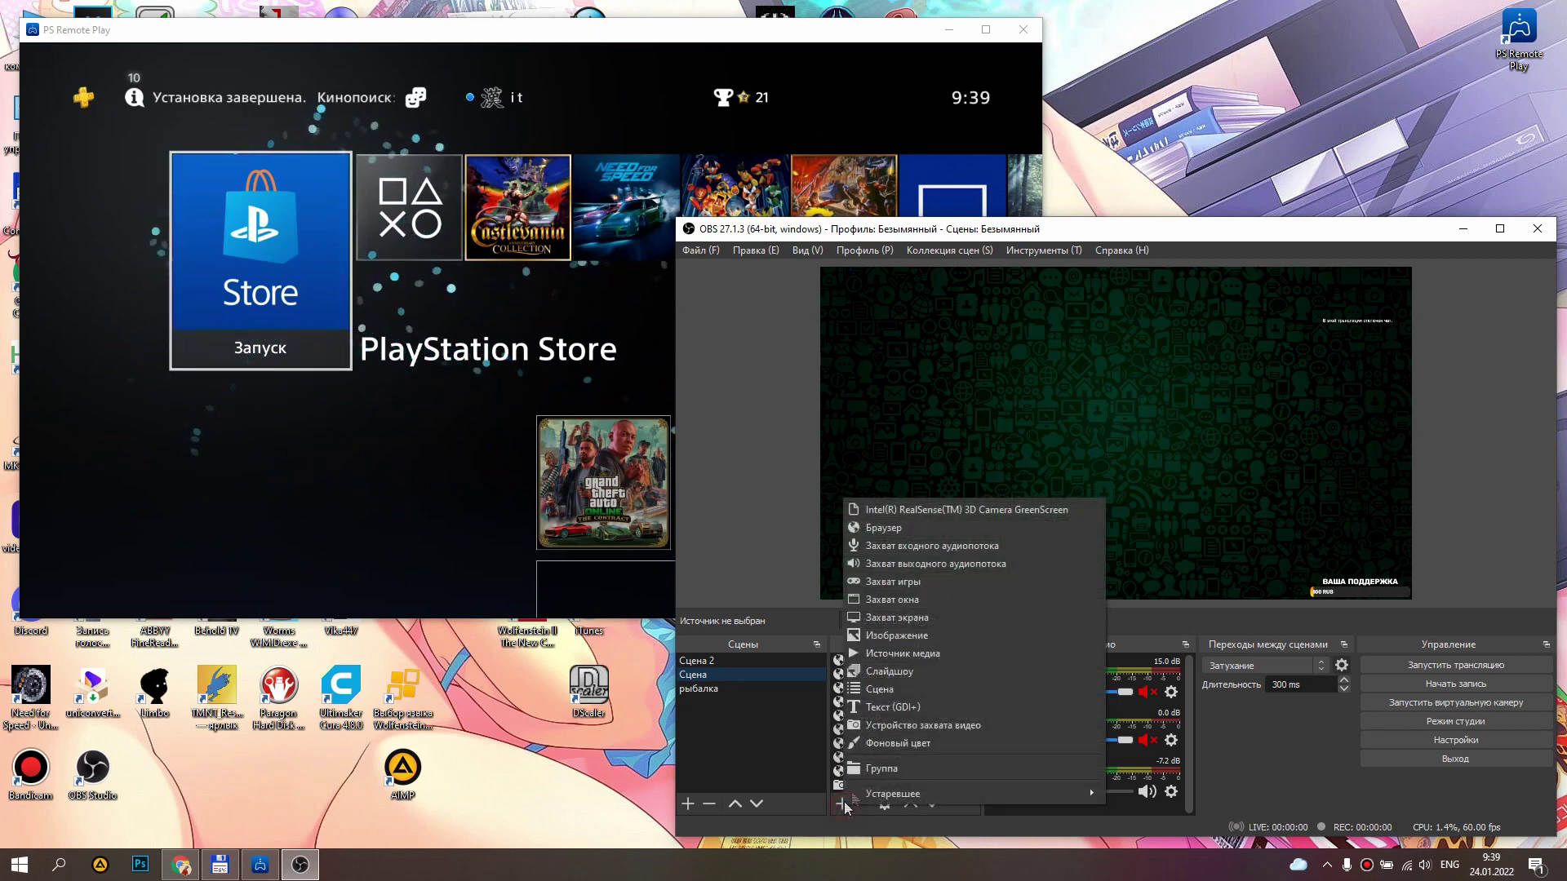
click(916, 602)
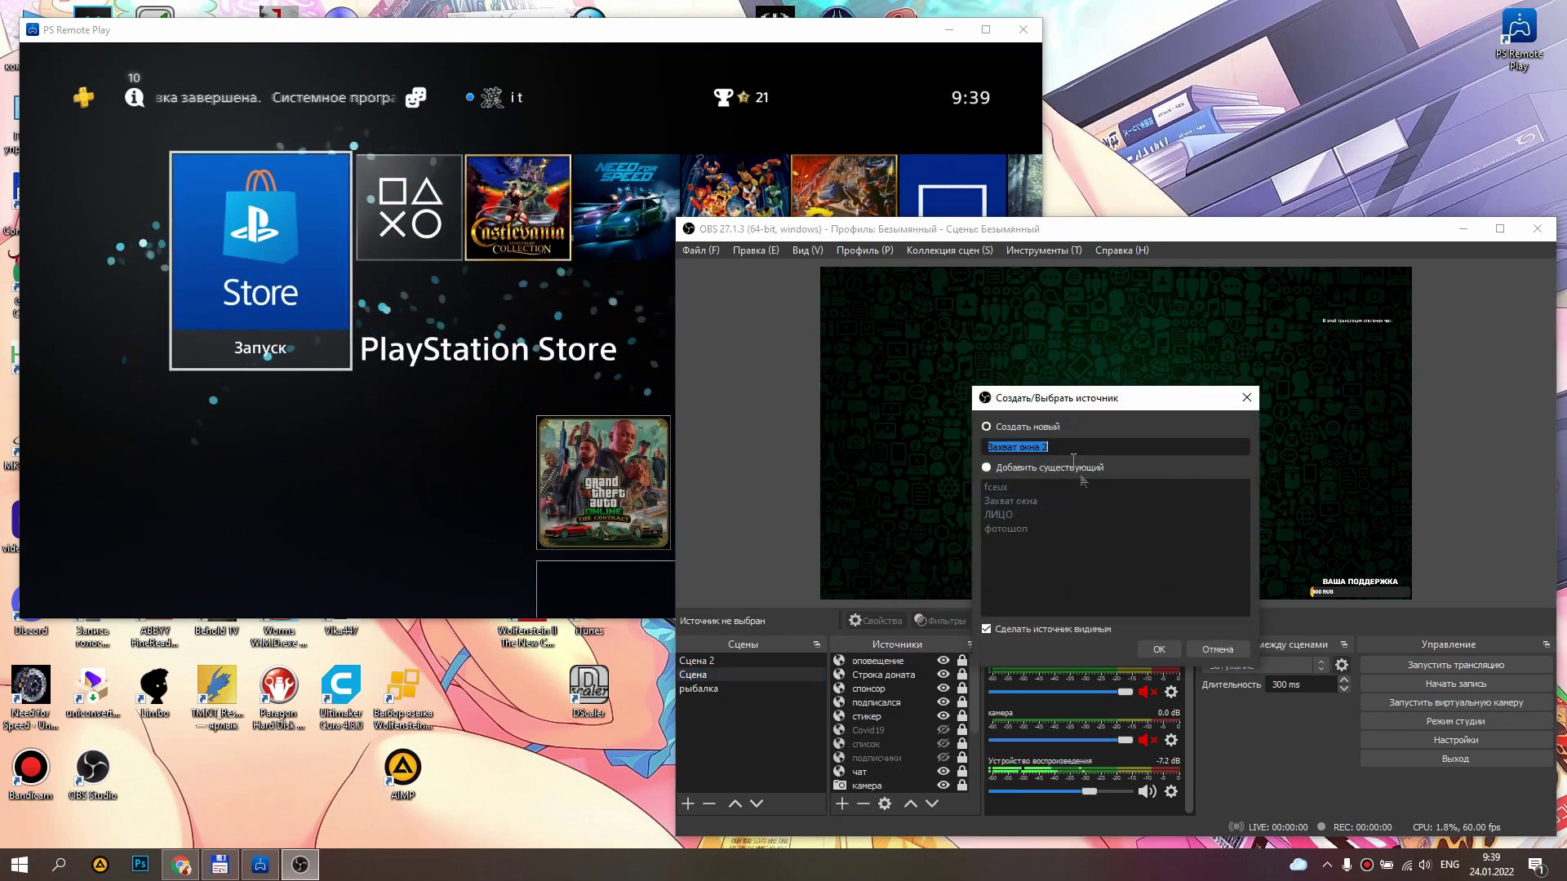
Create Захват окна 2 with its window set to [RemotePlay.exe]: PS Remote Play.
click(1159, 651)
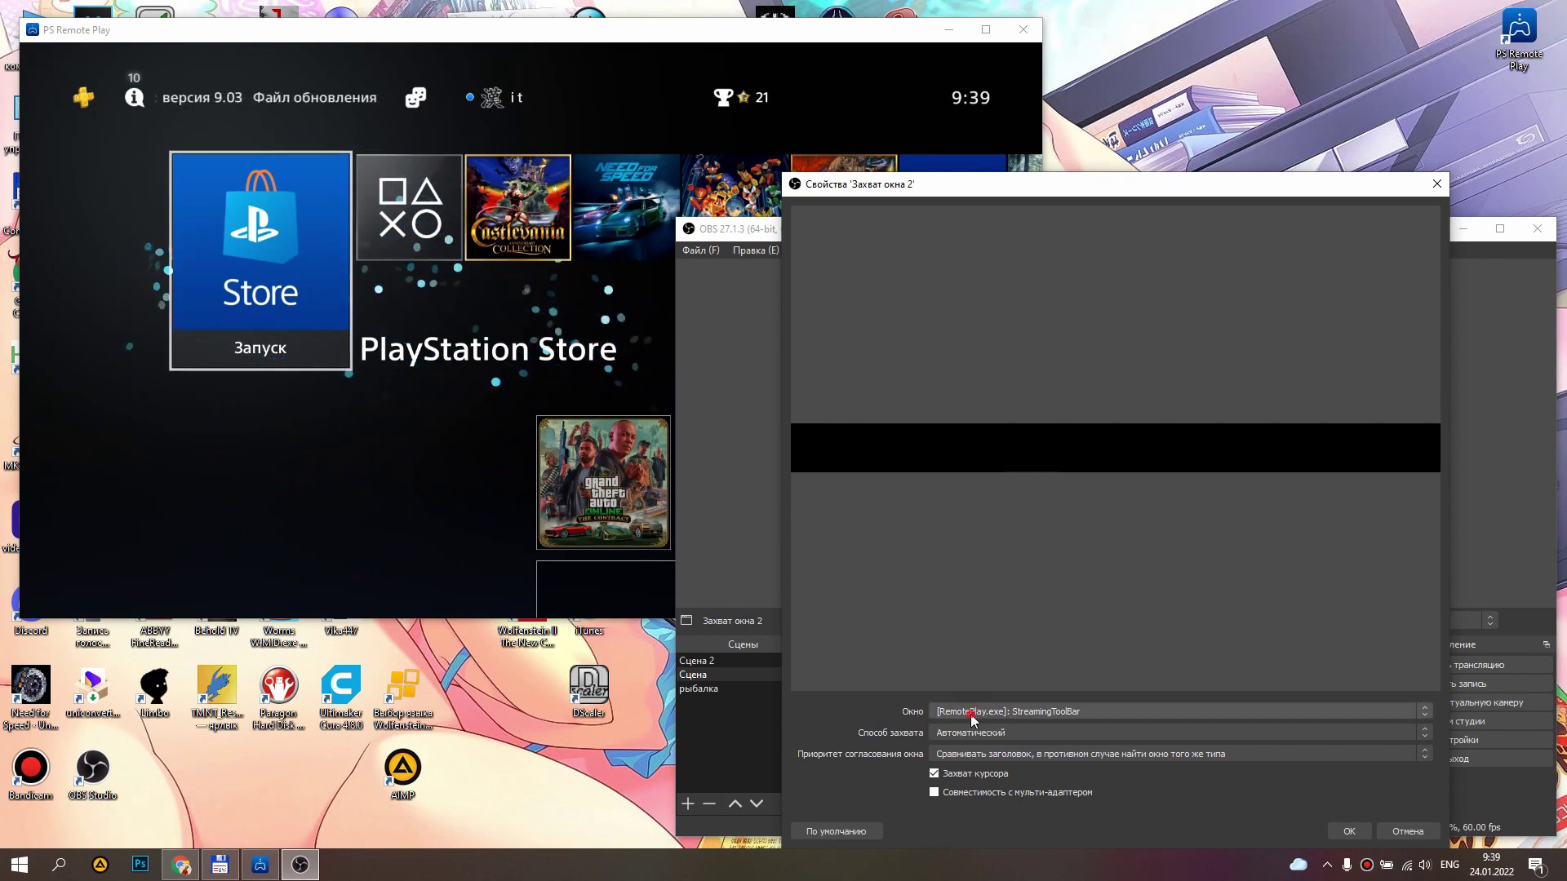
click(975, 714)
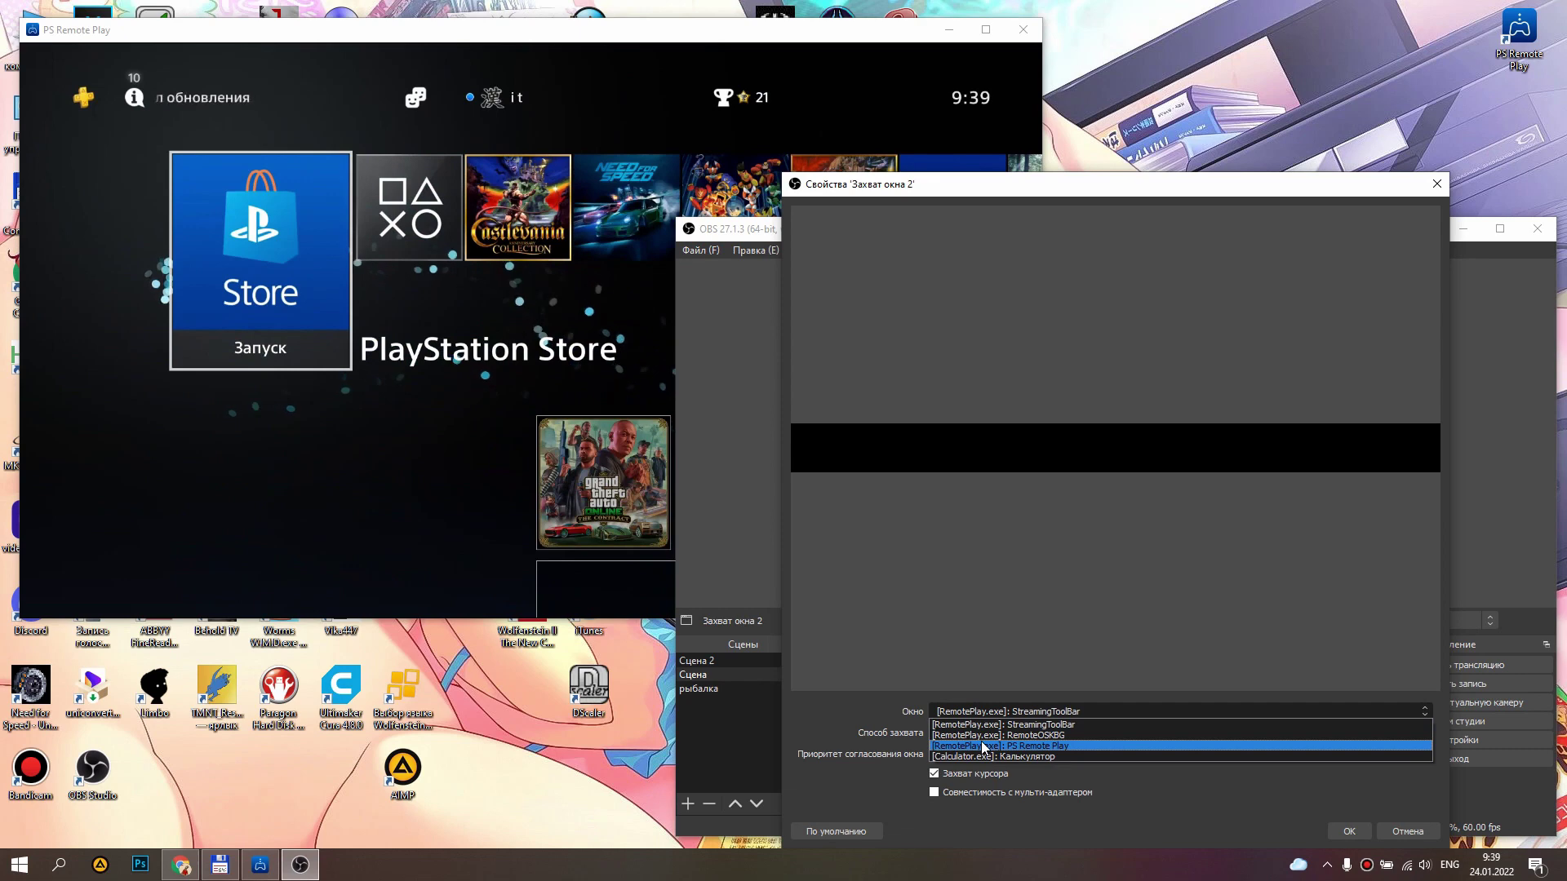
click(1046, 747)
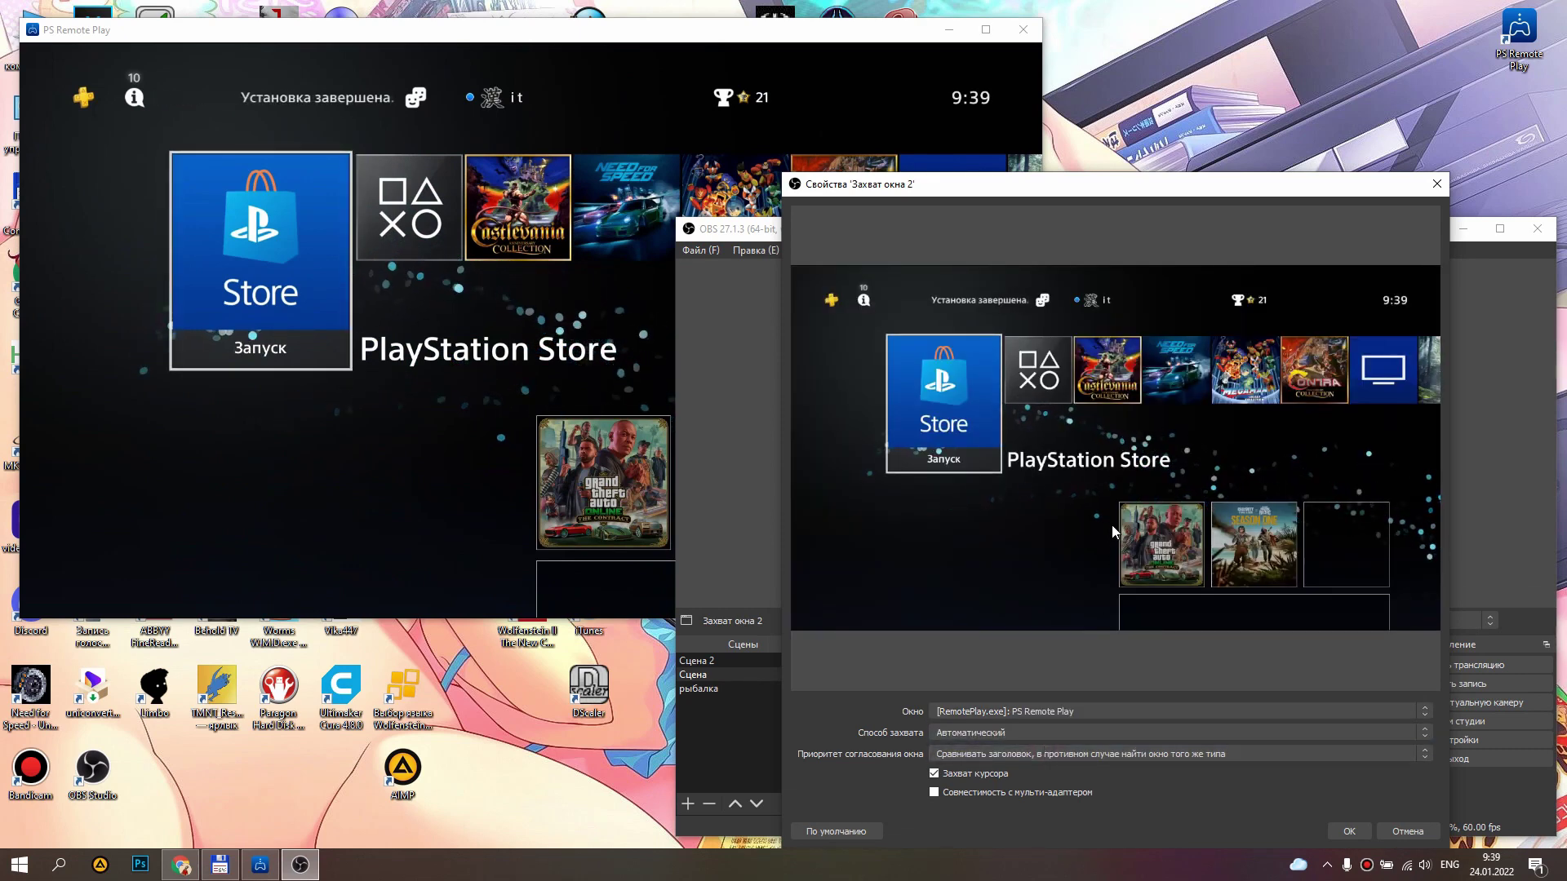
click(1349, 831)
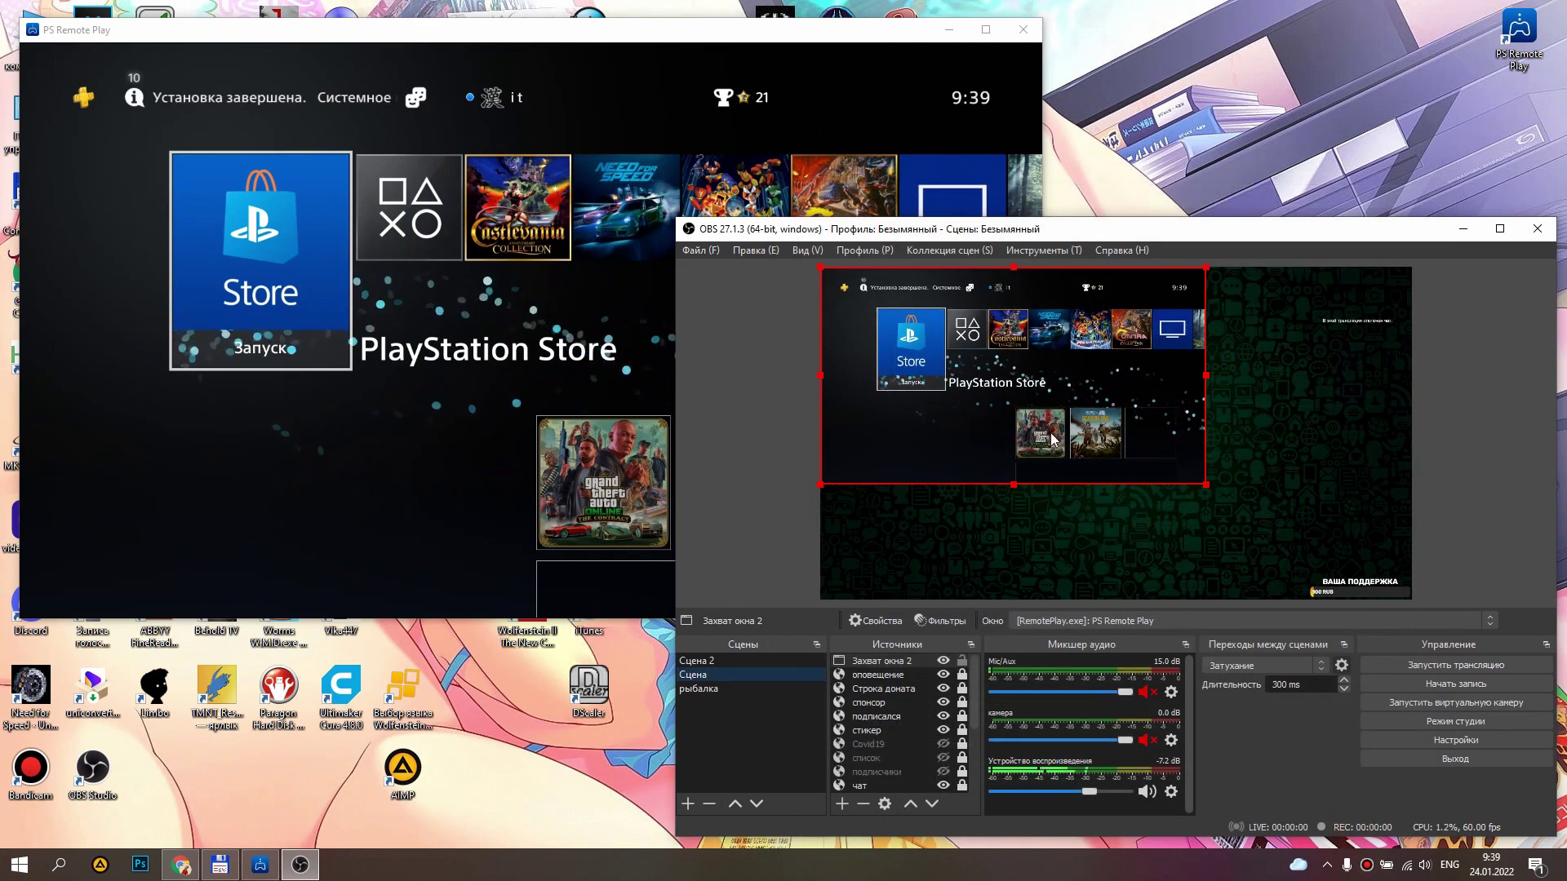
Stretch the PS Remote Play capture to fill the canvas, lock it, and start lowering it in Sources.
drag(1204, 487, 1412, 599)
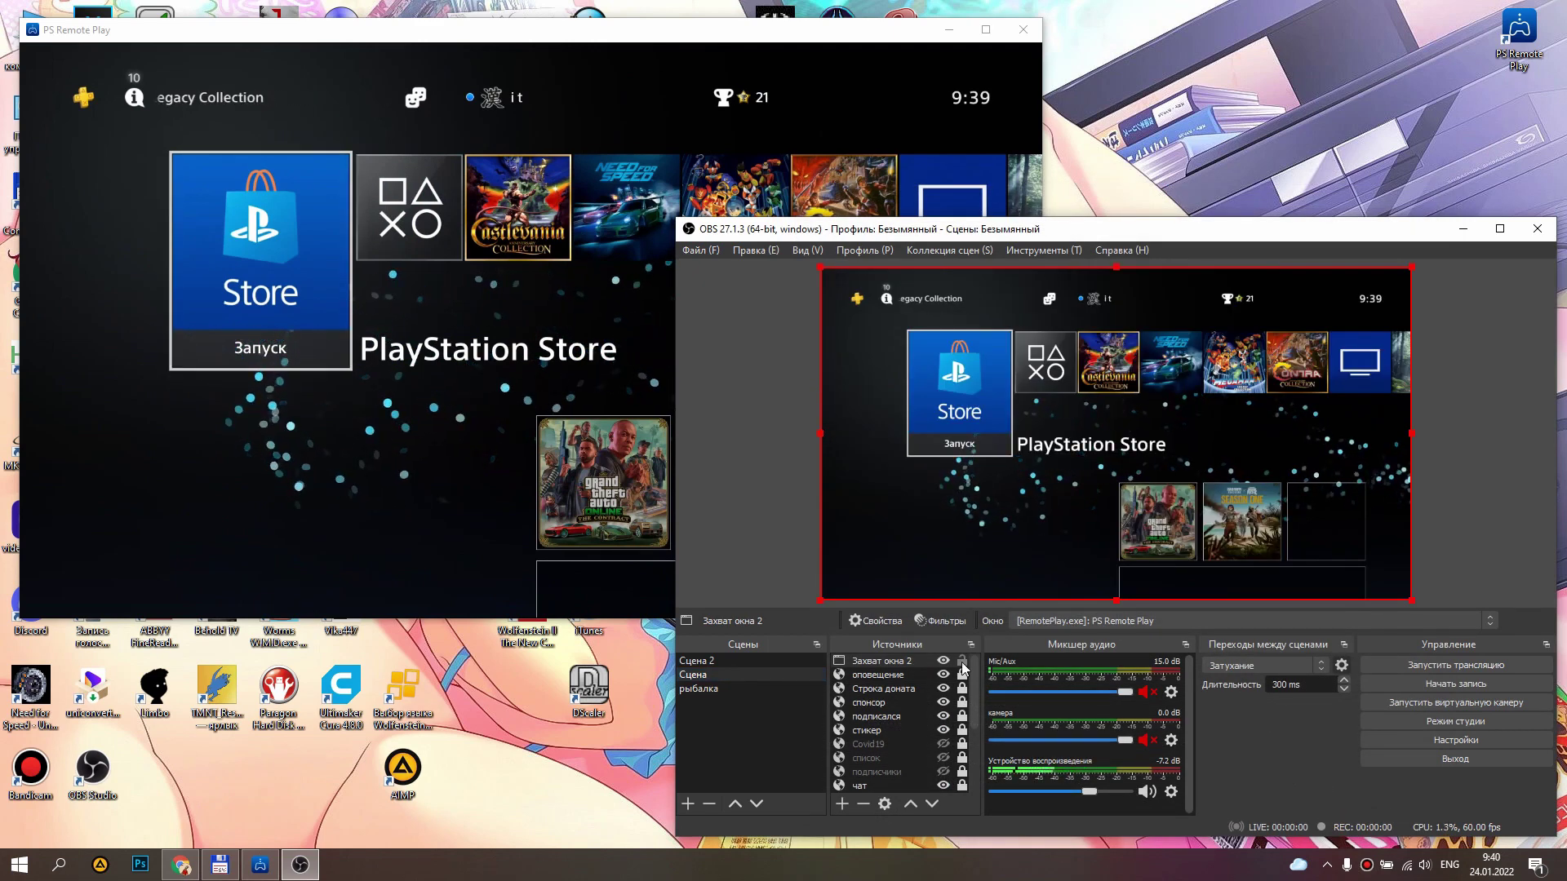
click(961, 662)
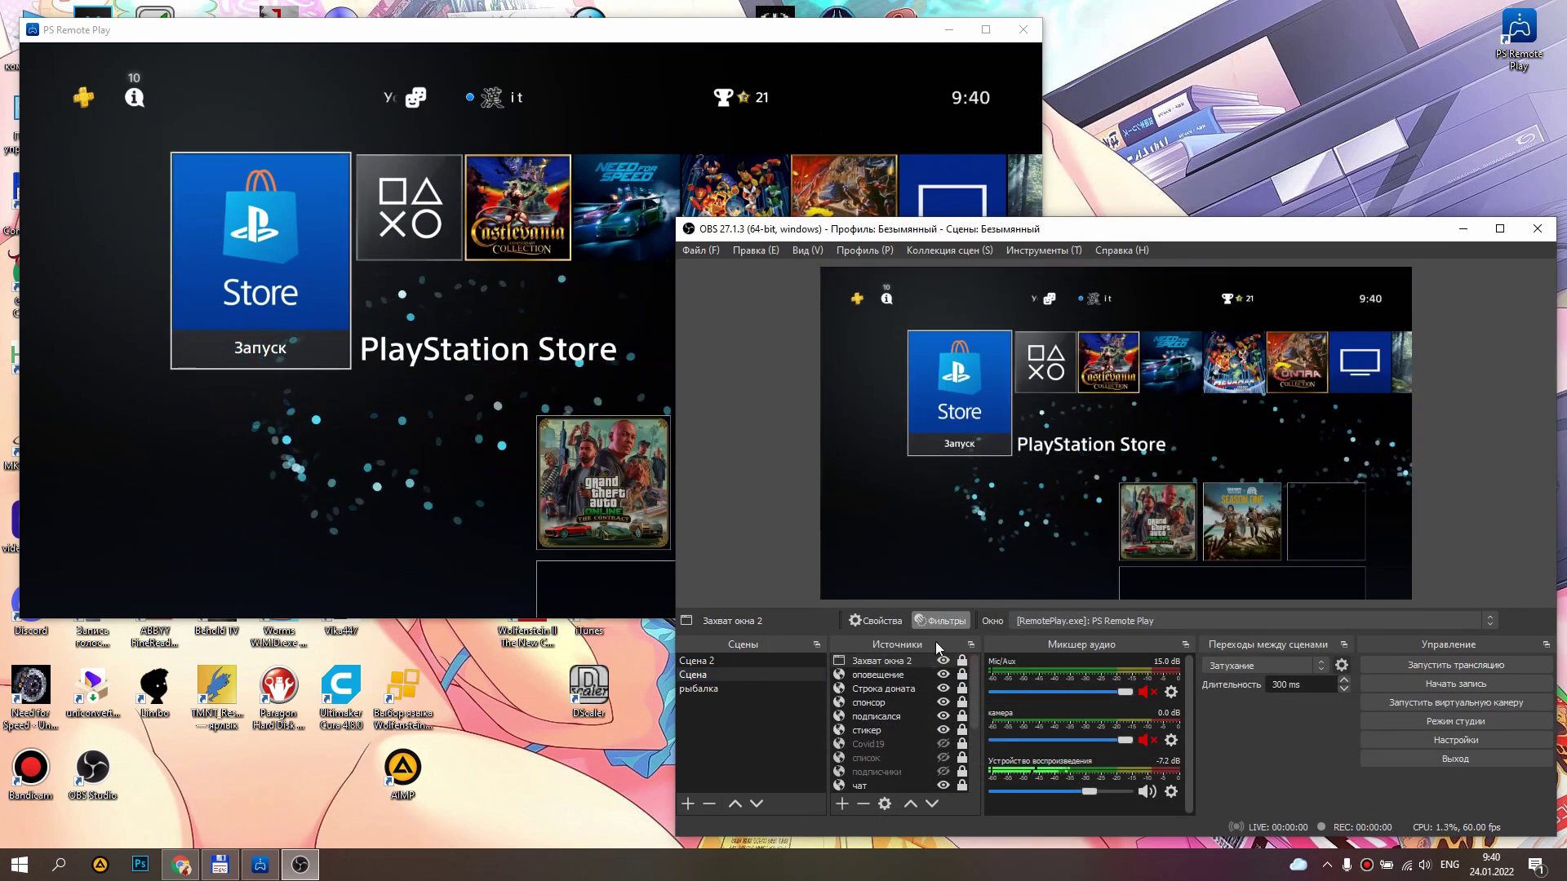
click(931, 804)
double_click(931, 804)
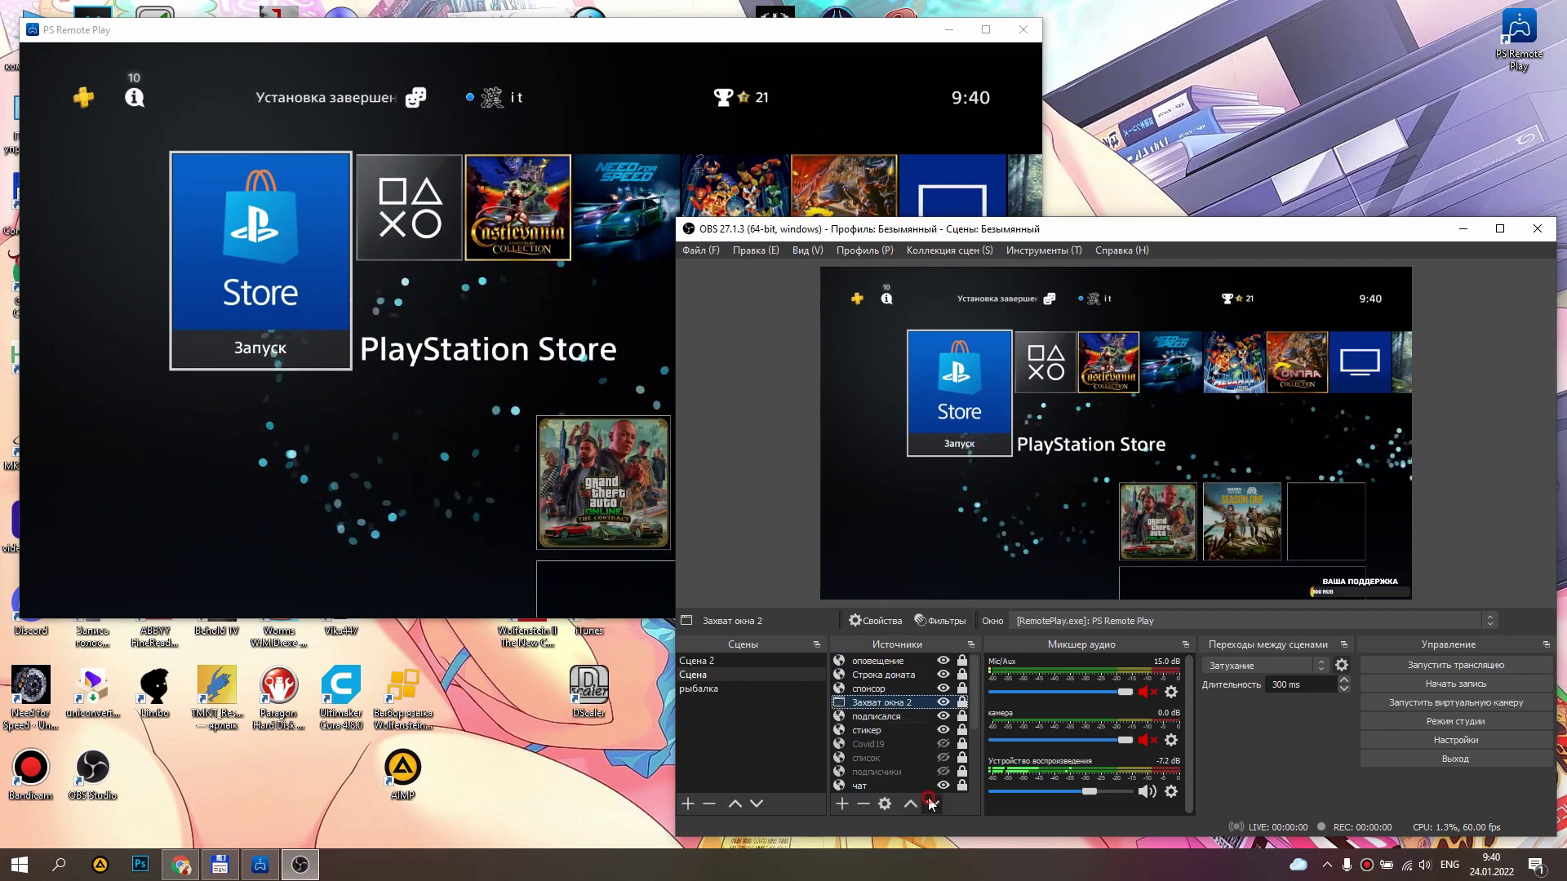
click(931, 804)
double_click(931, 804)
click(931, 804)
double_click(931, 803)
Move the capture below fceux and settle it just above the фон 2 background.
double_click(931, 803)
click(931, 803)
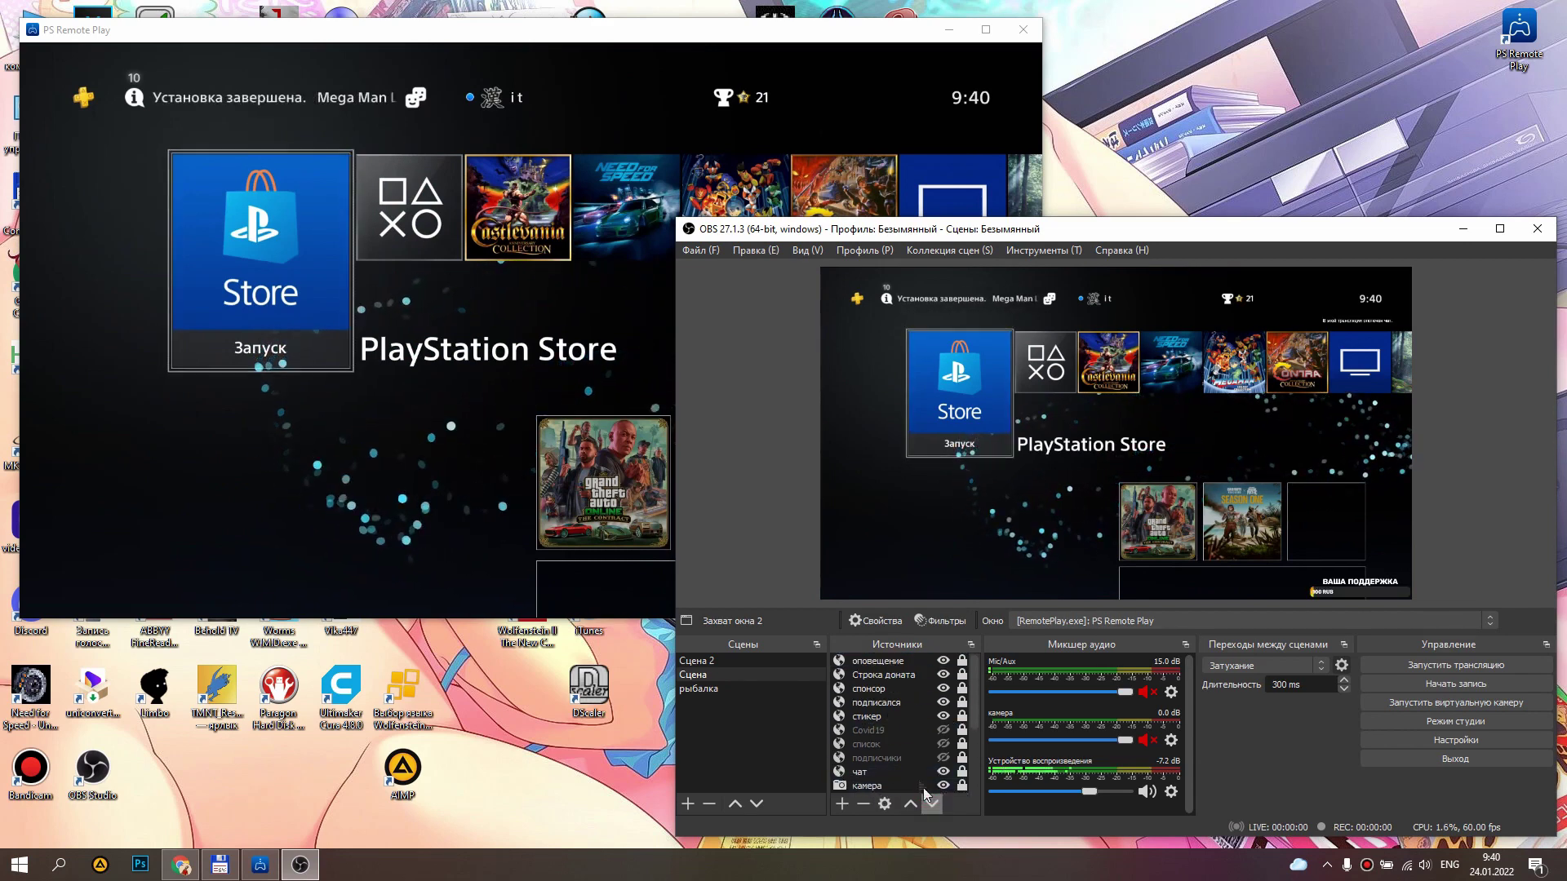
scroll(904, 724, down, 2)
double_click(931, 803)
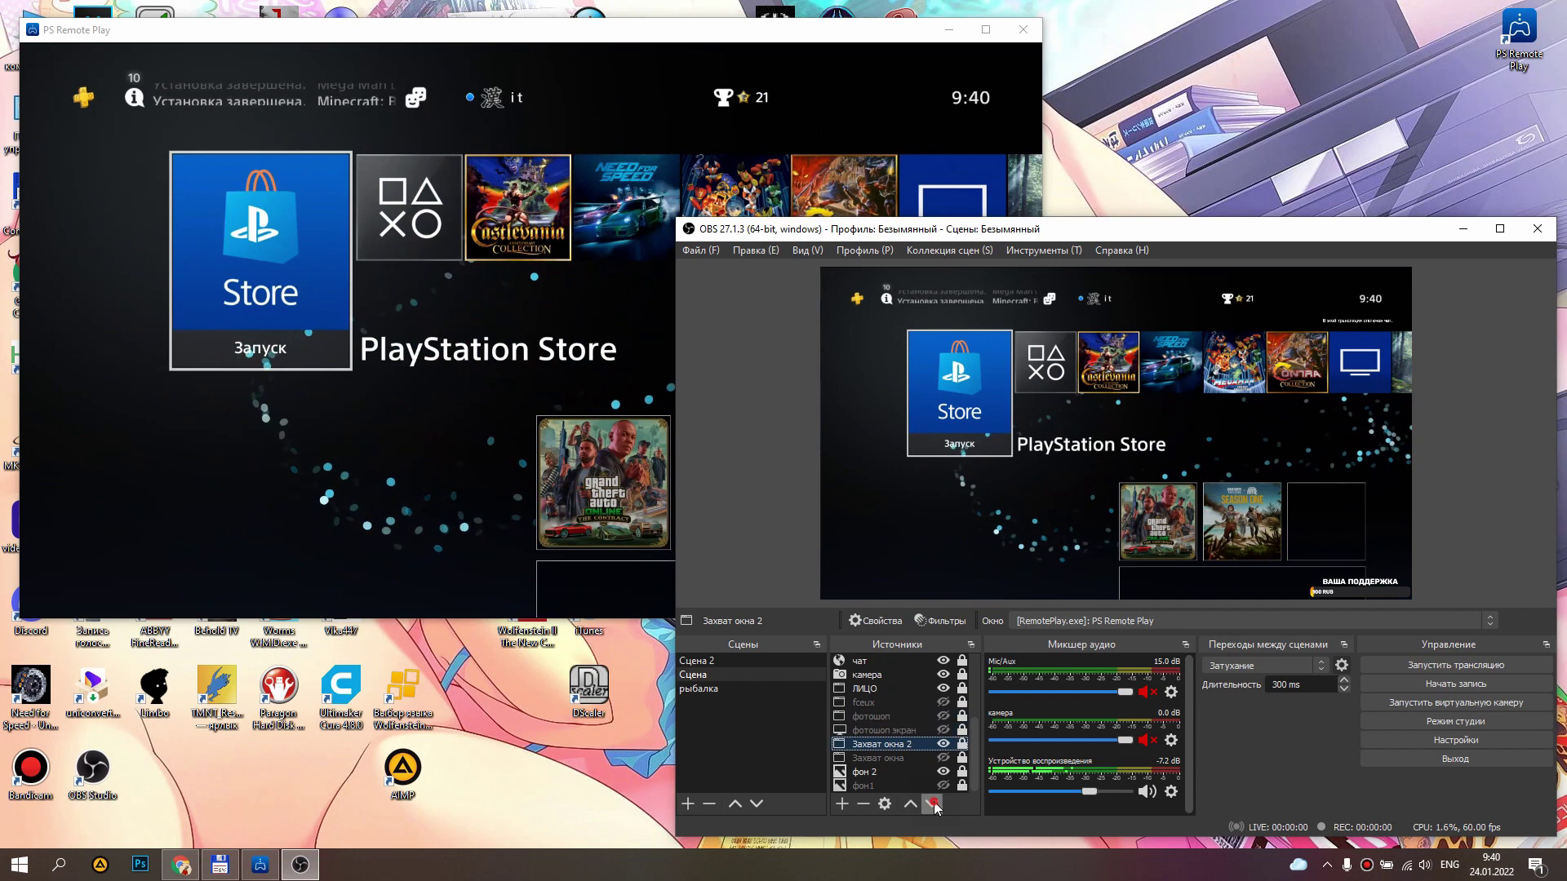
double_click(931, 804)
click(911, 803)
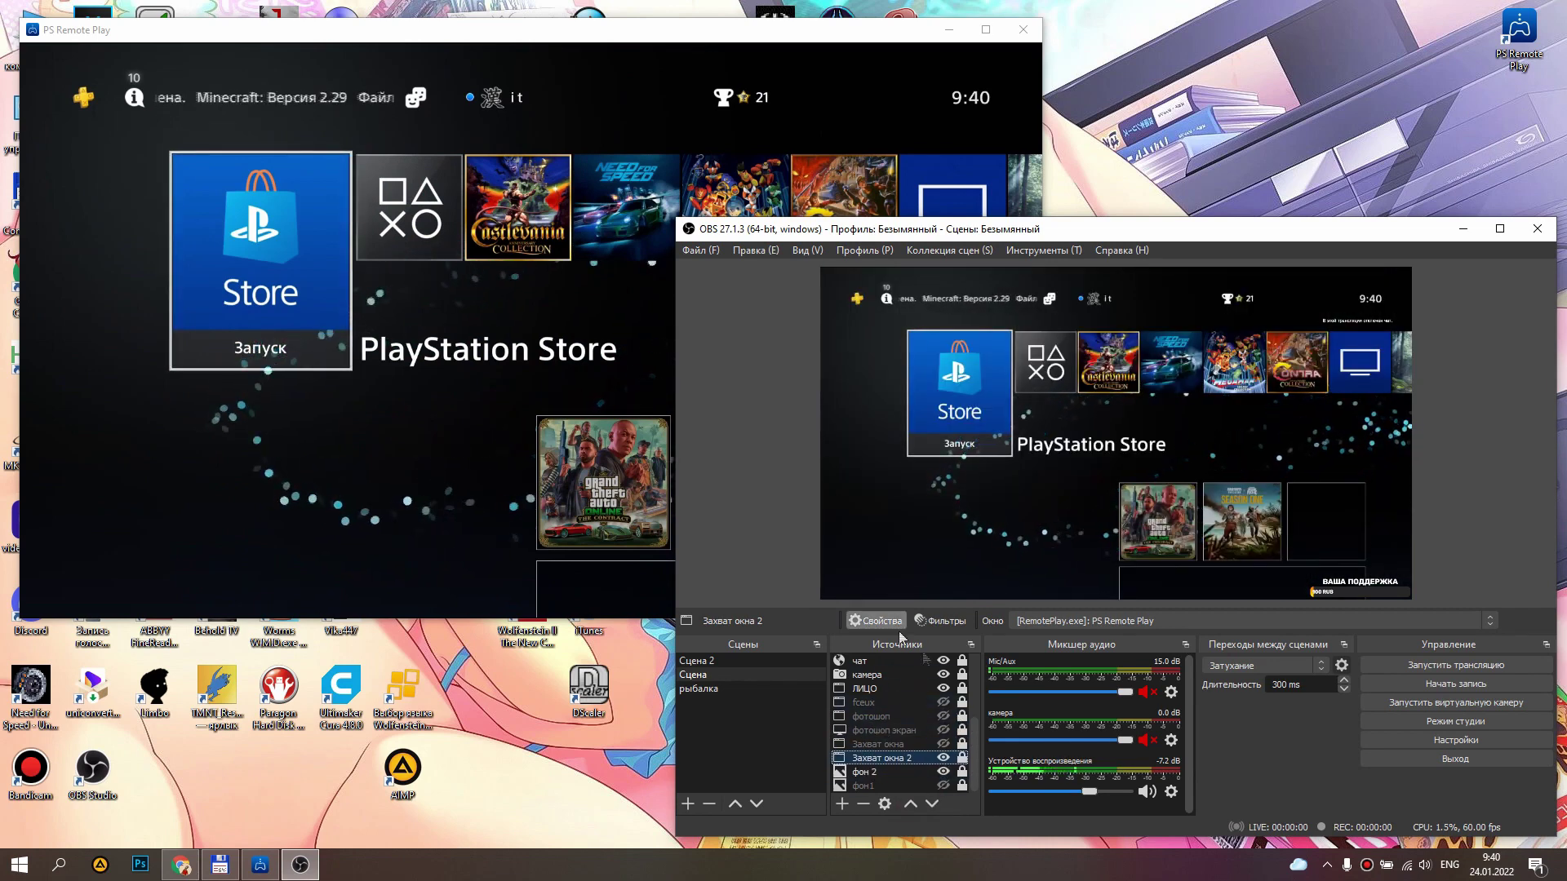
scroll(975, 734, up, 3)
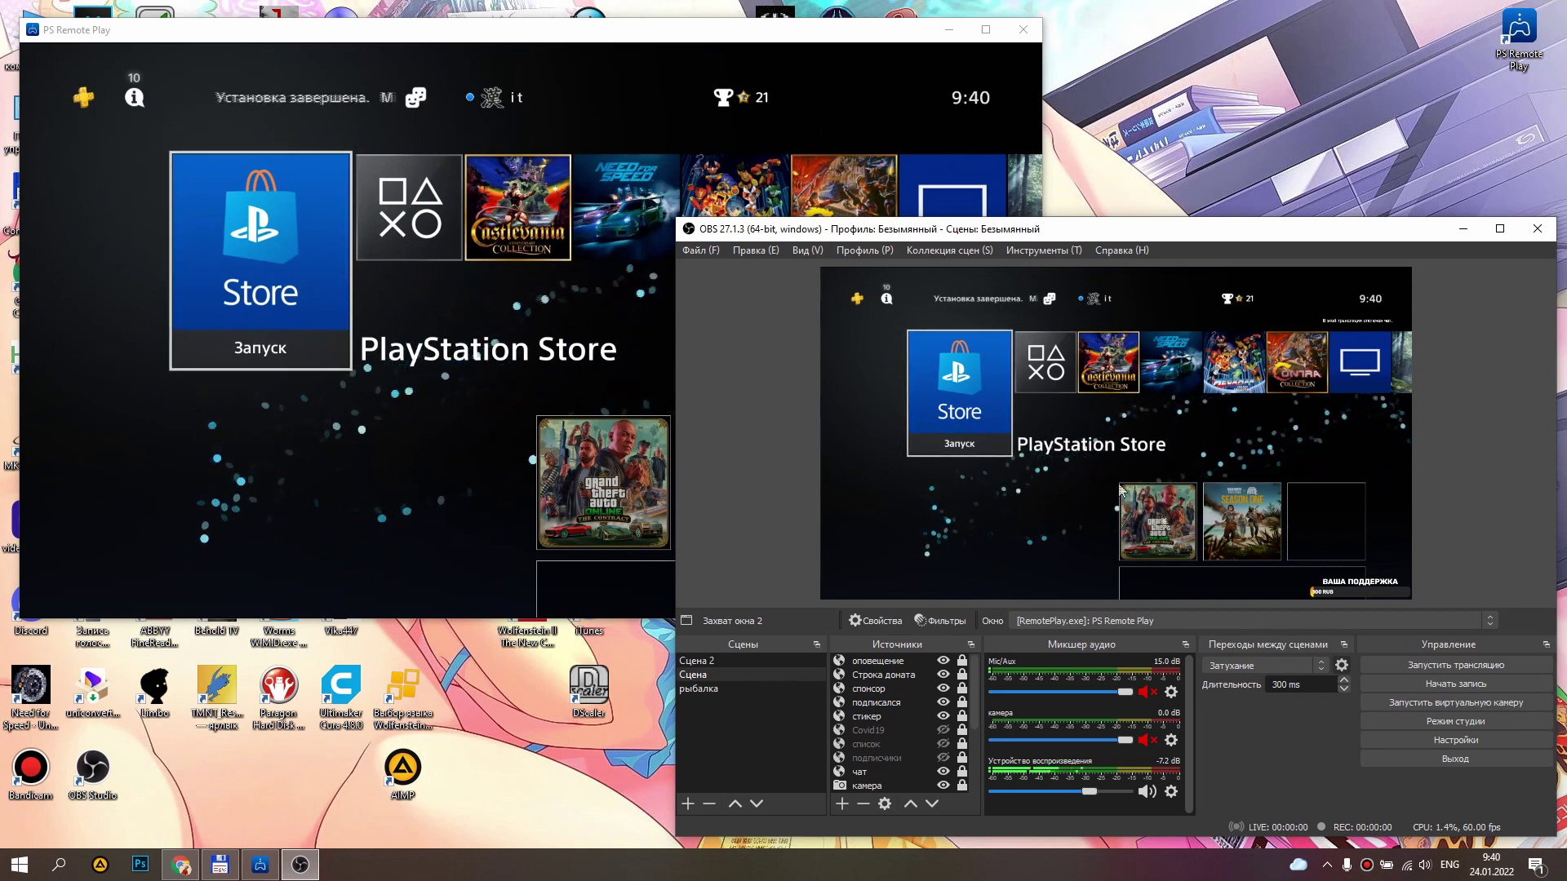
scroll(912, 739, down, 3)
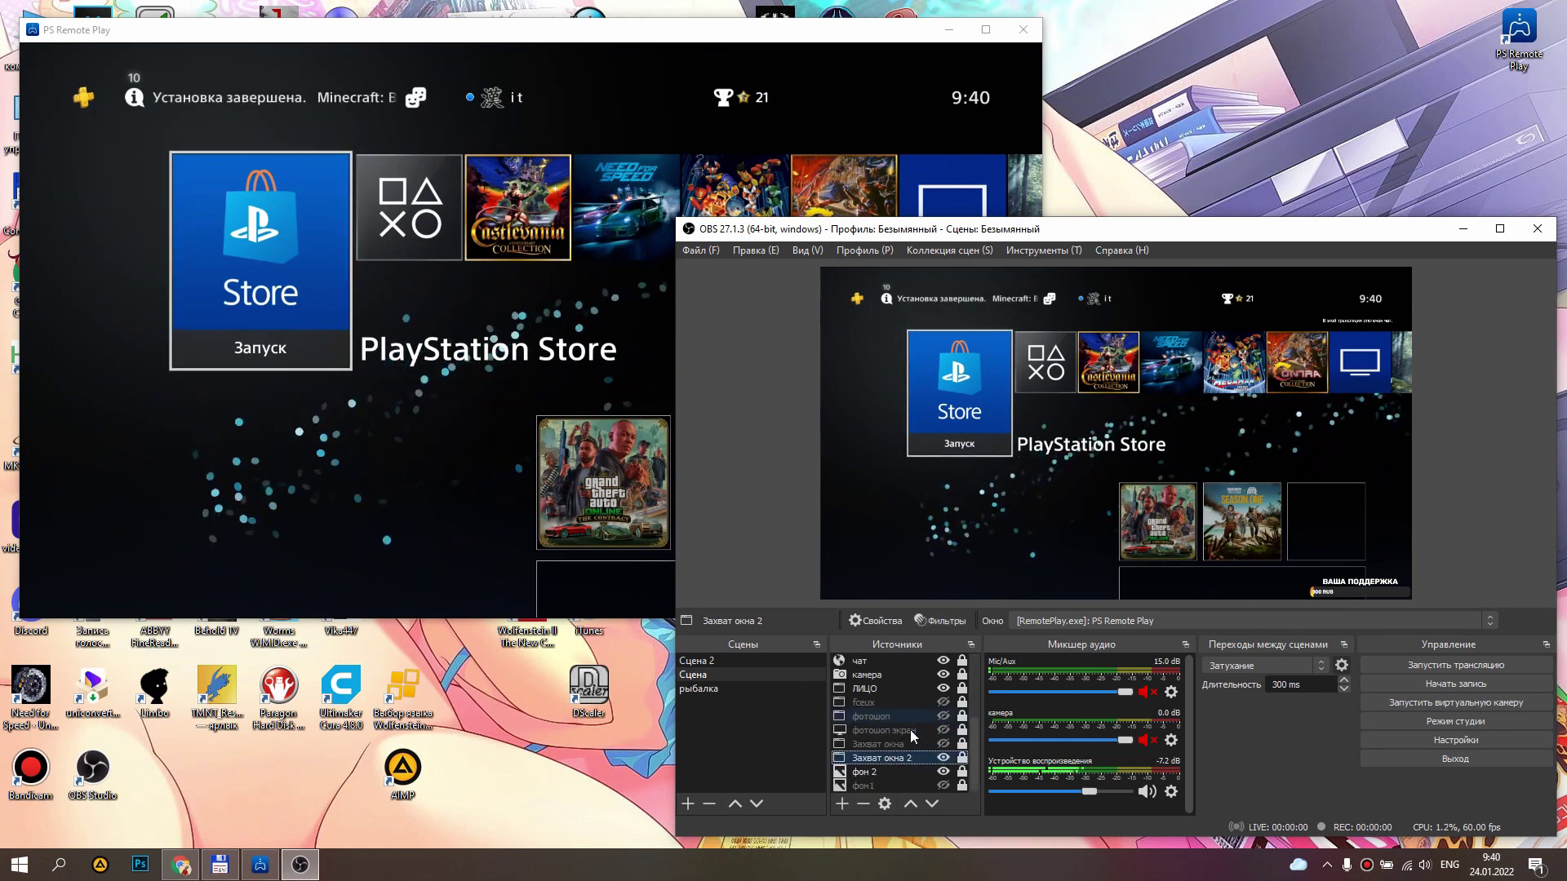